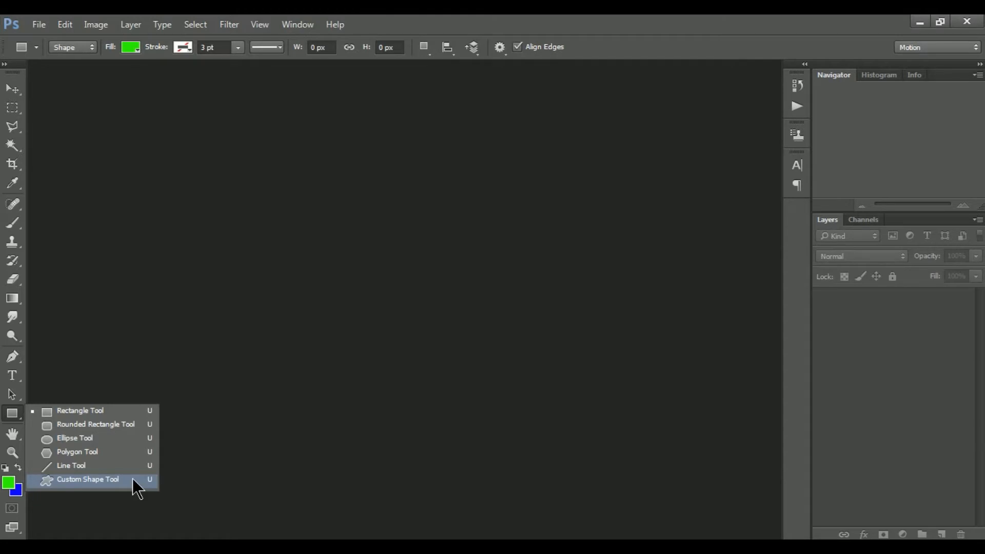
Create a new RGB document 8.999 × 5.999 inches at 72.009 pixels/inch with a white background.
{"action": "left_click", "coordinate": [45, 26]}
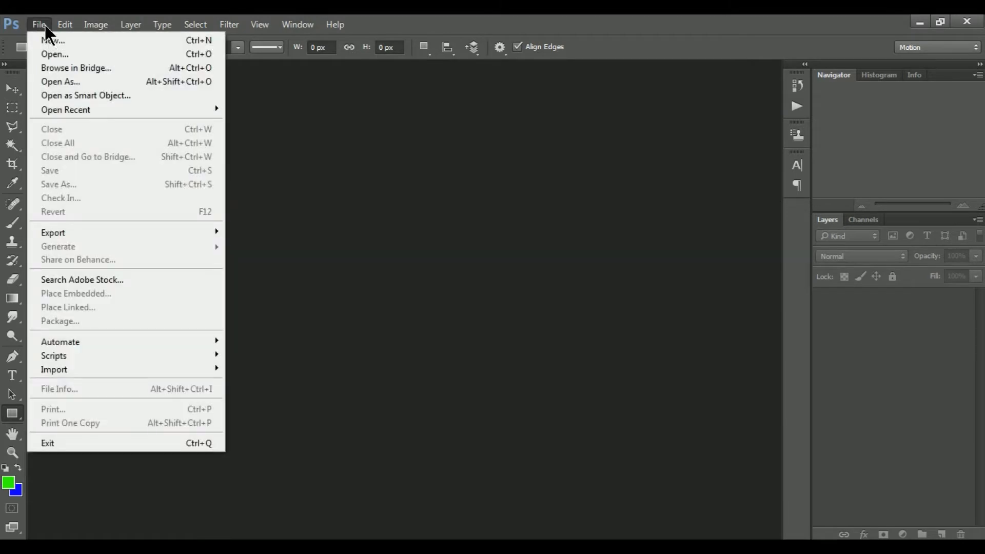
{"action": "left_click", "coordinate": [81, 39]}
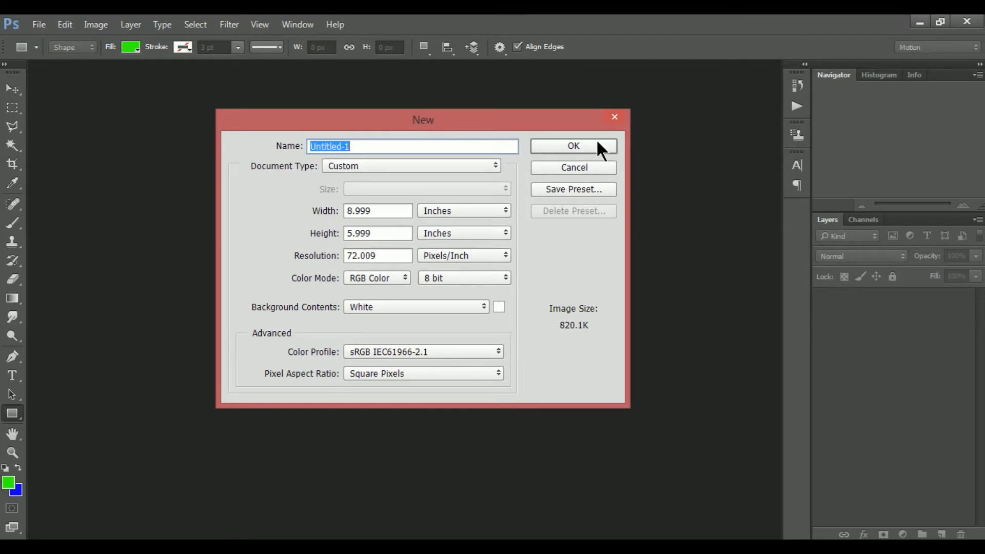
{"action": "left_click", "coordinate": [573, 146]}
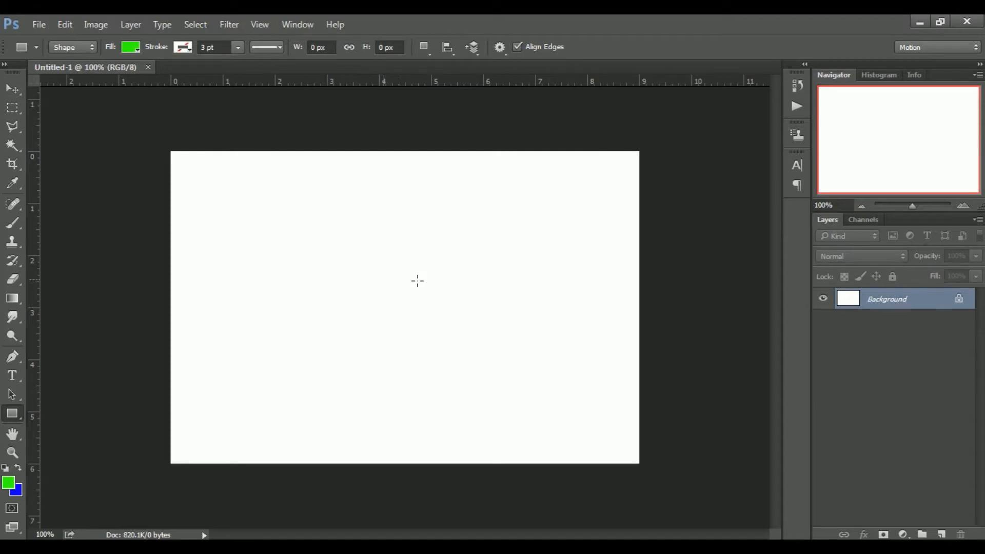
Activate the Custom Shape tool and replace the current shape library with the complete All set.
{"action": "left_click", "coordinate": [11, 417]}
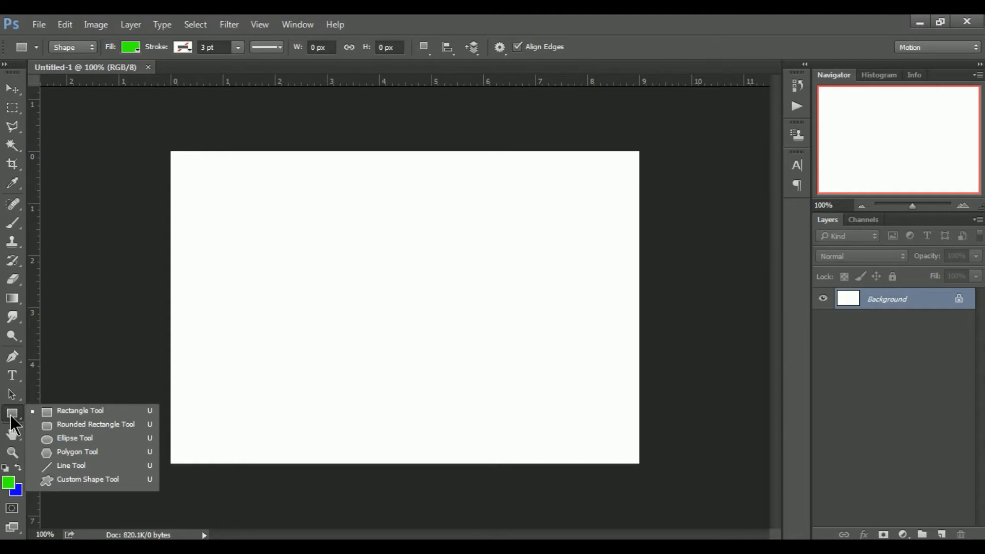
{"action": "left_click", "coordinate": [109, 479]}
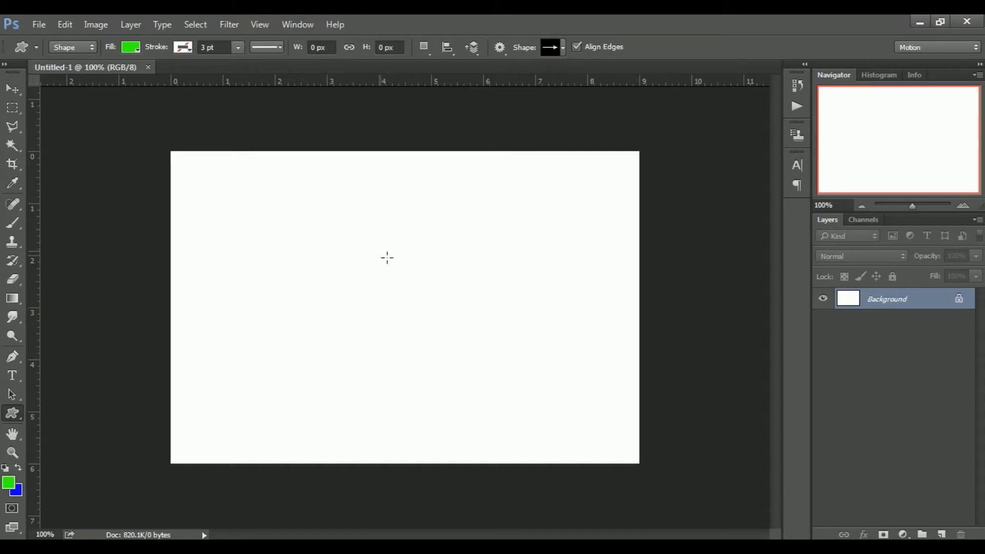
{"action": "left_click", "coordinate": [499, 48]}
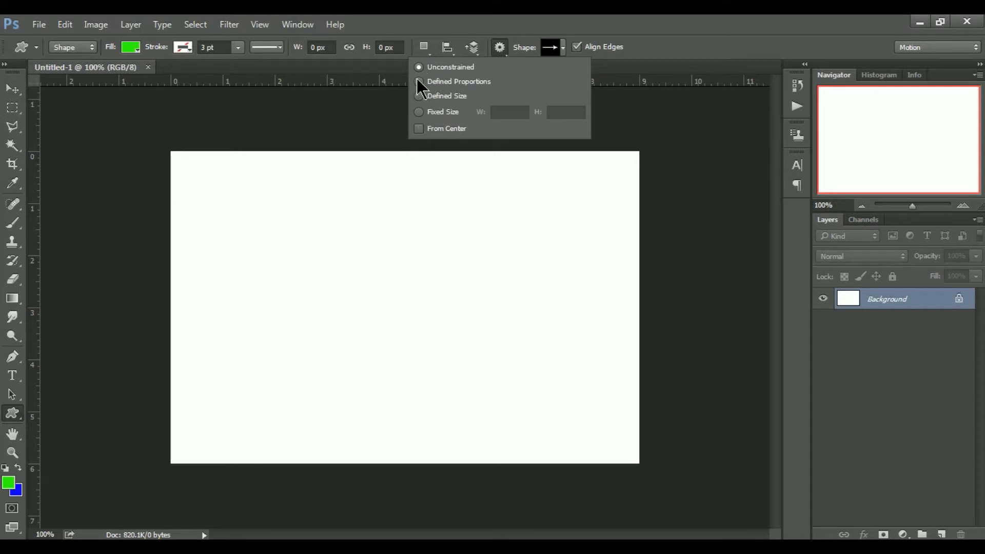
{"action": "left_click", "coordinate": [563, 48]}
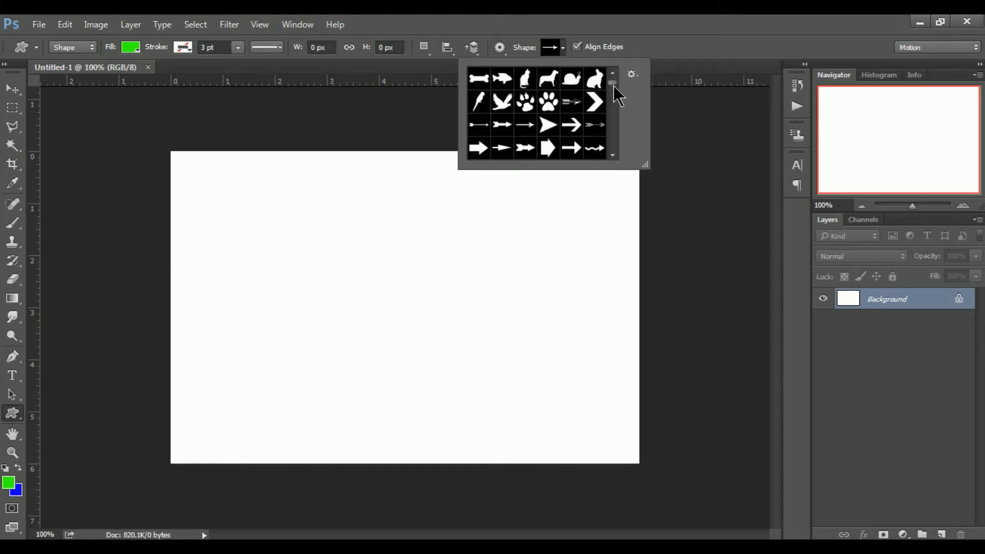
{"action": "scroll", "coordinate": [612, 102], "scroll_direction": "down", "scroll_amount": 10}
{"action": "scroll", "coordinate": [612, 95], "scroll_direction": "up", "scroll_amount": 8}
{"action": "scroll", "coordinate": [613, 109], "scroll_direction": "down", "scroll_amount": 5}
{"action": "left_click", "coordinate": [633, 74]}
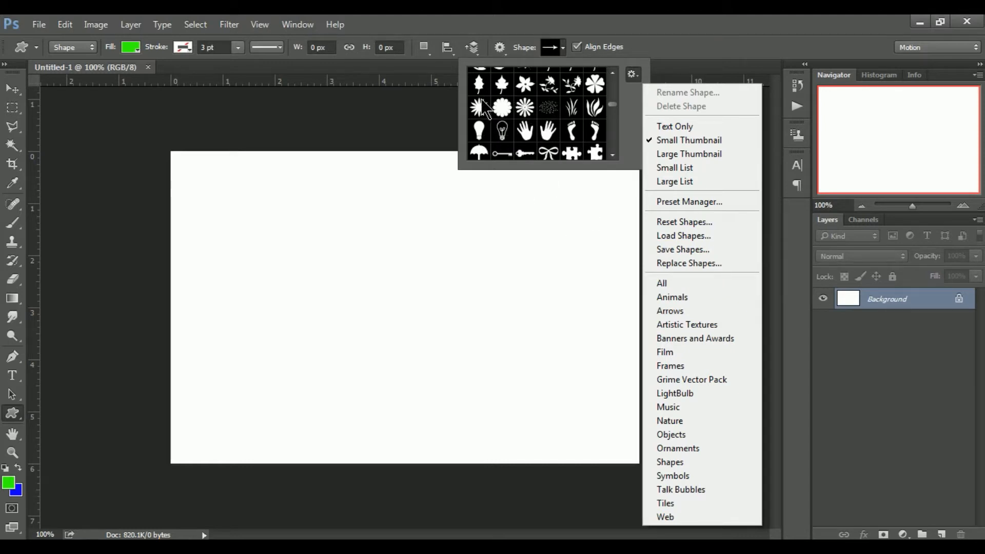
{"action": "left_click", "coordinate": [664, 282]}
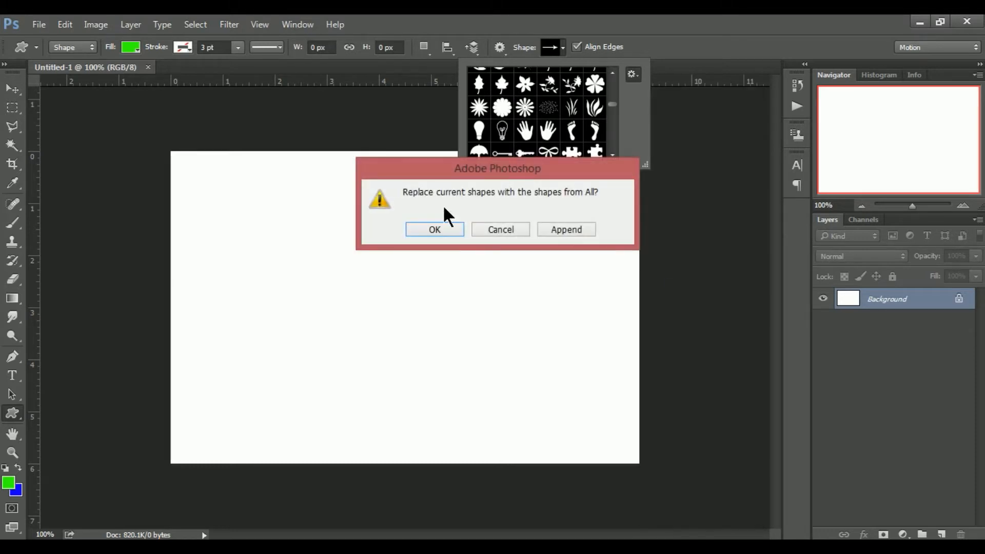
{"action": "left_click", "coordinate": [434, 228]}
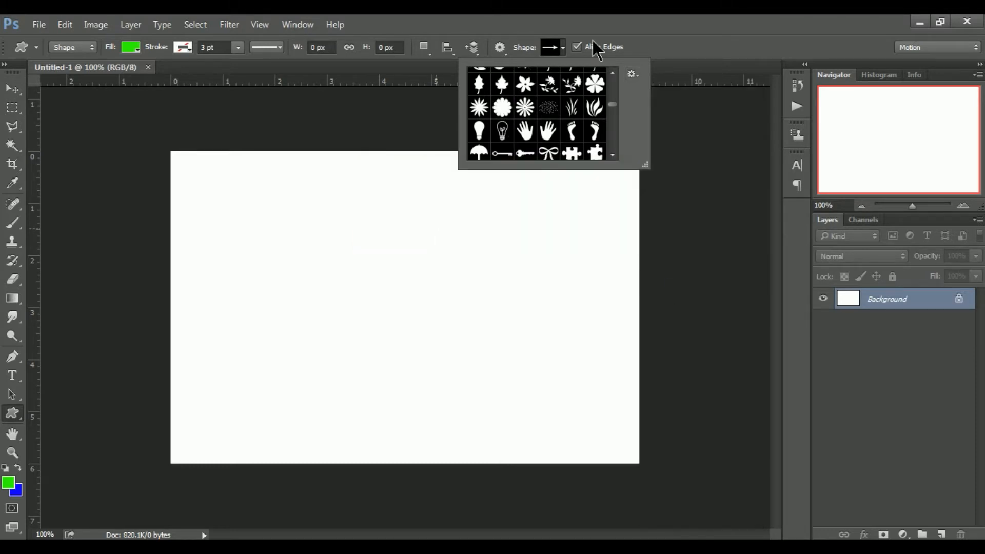
Browse the custom shapes and choose the flying bird with spread wings.
{"action": "mouse_move", "coordinate": [611, 102]}
{"action": "left_mouse_down"}
{"action": "mouse_move", "coordinate": [611, 81]}
{"action": "mouse_move", "coordinate": [611, 108]}
{"action": "left_mouse_up"}
{"action": "scroll", "coordinate": [610, 108], "scroll_direction": "down", "scroll_amount": 15}
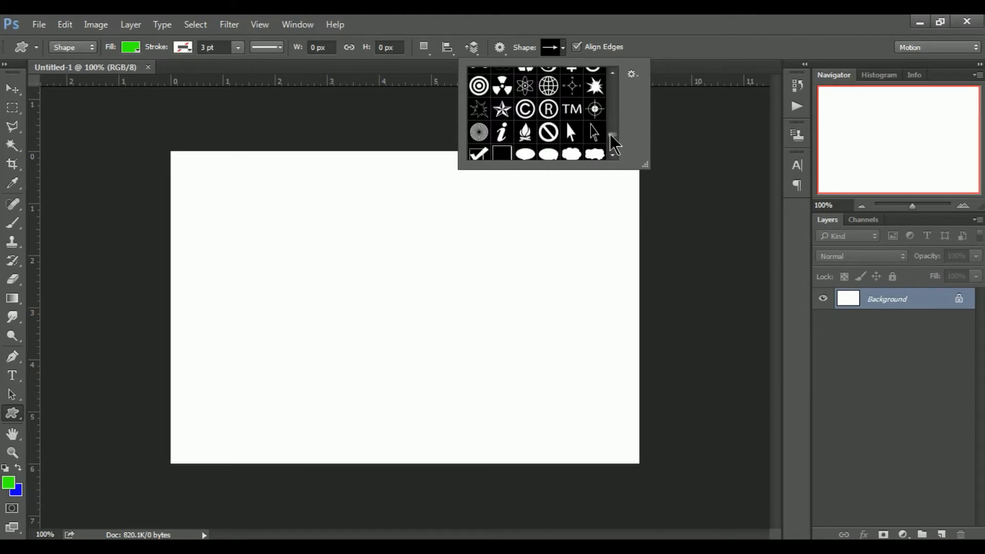
{"action": "left_click_drag", "start_coordinate": [609, 106], "coordinate": [611, 83]}
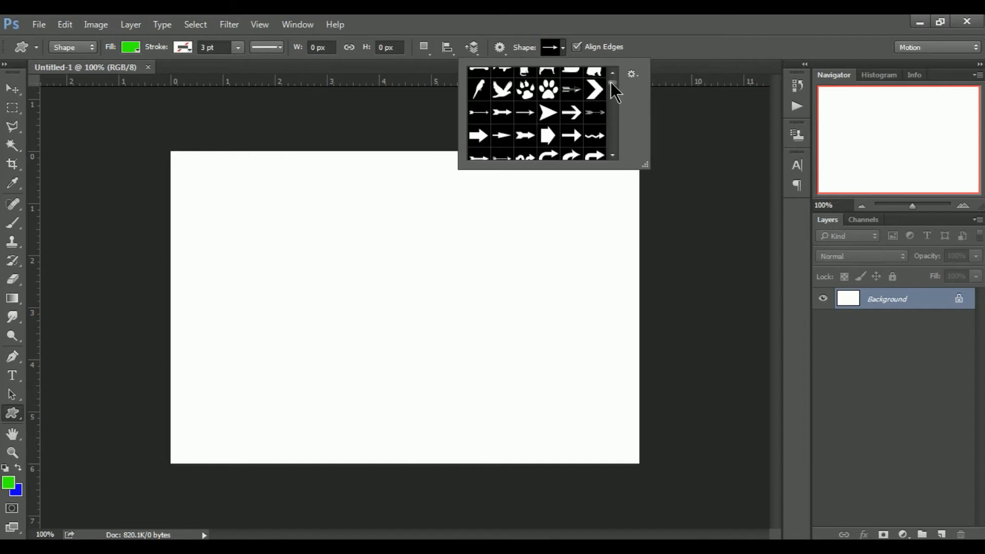
{"action": "left_click", "coordinate": [501, 91]}
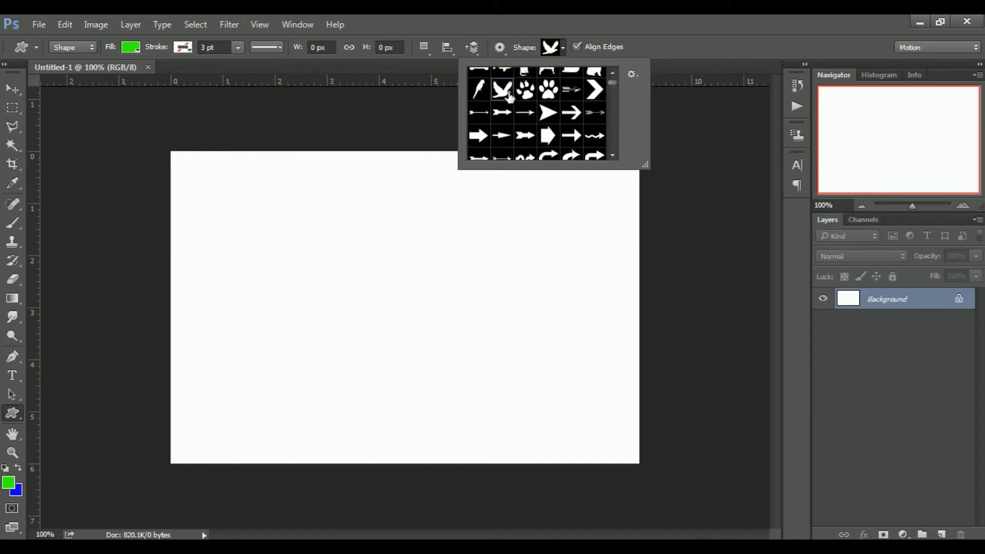
{"action": "left_click", "coordinate": [485, 92]}
{"action": "left_click", "coordinate": [550, 89]}
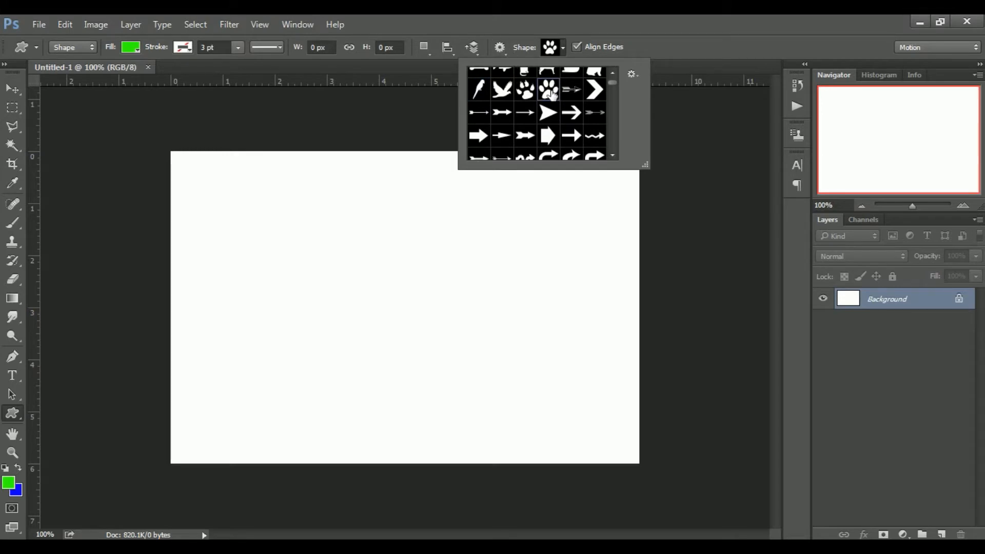
{"action": "left_click", "coordinate": [505, 93]}
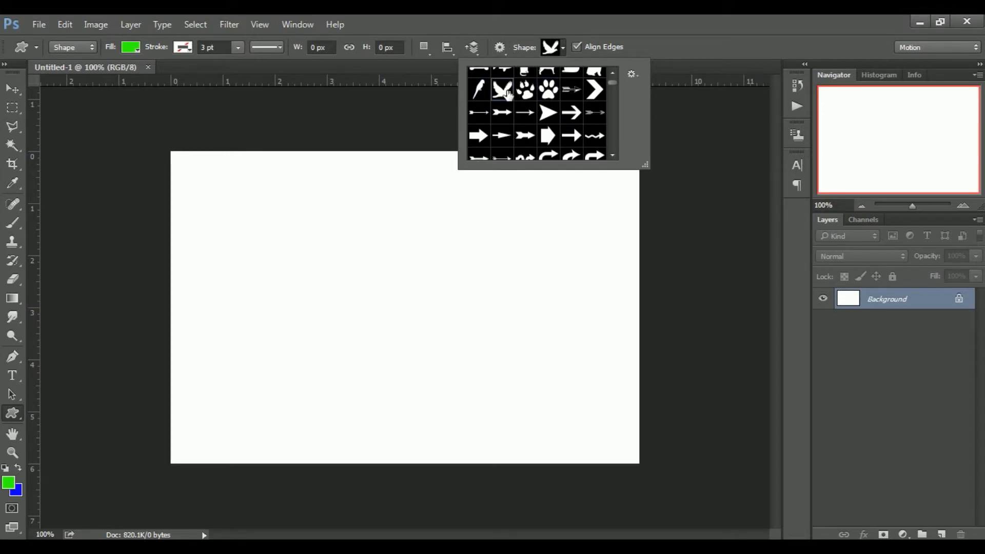
Draw a green bird about 297 × 217 px on the canvas and move it slightly up and to the right.
{"action": "left_click", "coordinate": [284, 254]}
{"action": "left_click_drag", "start_coordinate": [284, 254], "coordinate": [497, 409]}
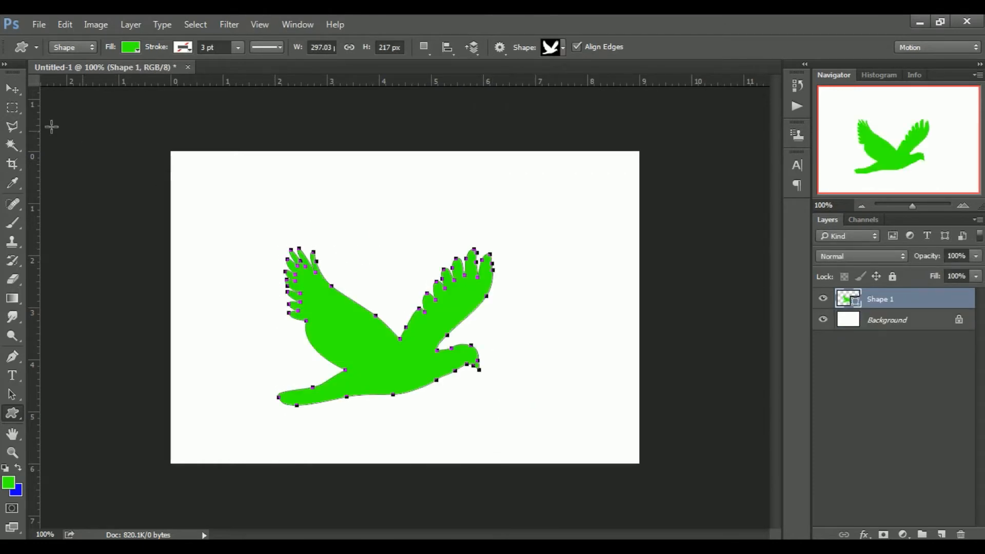
{"action": "left_click", "coordinate": [12, 88]}
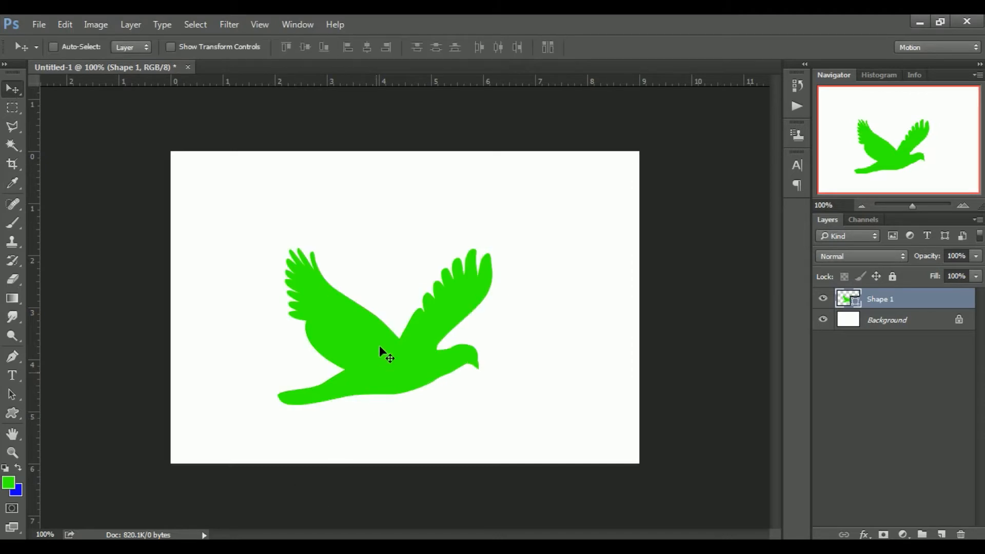
{"action": "left_click_drag", "start_coordinate": [385, 366], "coordinate": [403, 328]}
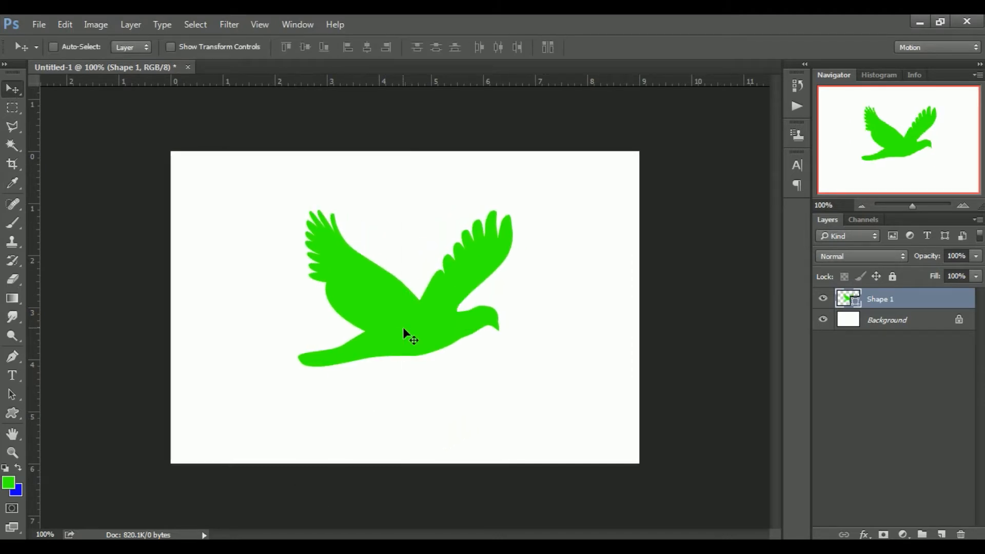
Give the bird shape a black stroke 2 pt wide.
{"action": "left_click", "coordinate": [12, 416]}
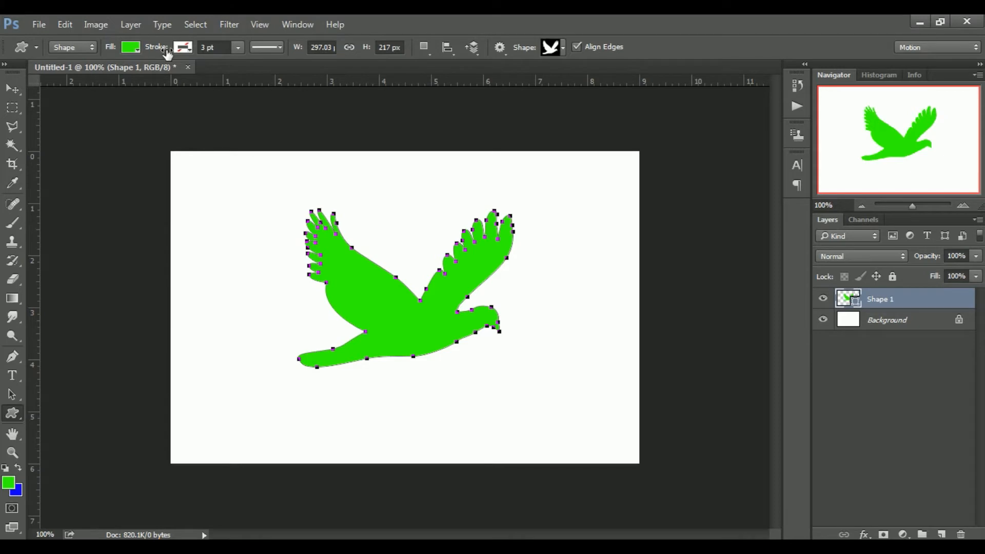
{"action": "mouse_move", "coordinate": [161, 50]}
{"action": "left_mouse_down"}
{"action": "mouse_move", "coordinate": [170, 55]}
{"action": "mouse_move", "coordinate": [151, 56]}
{"action": "left_mouse_up"}
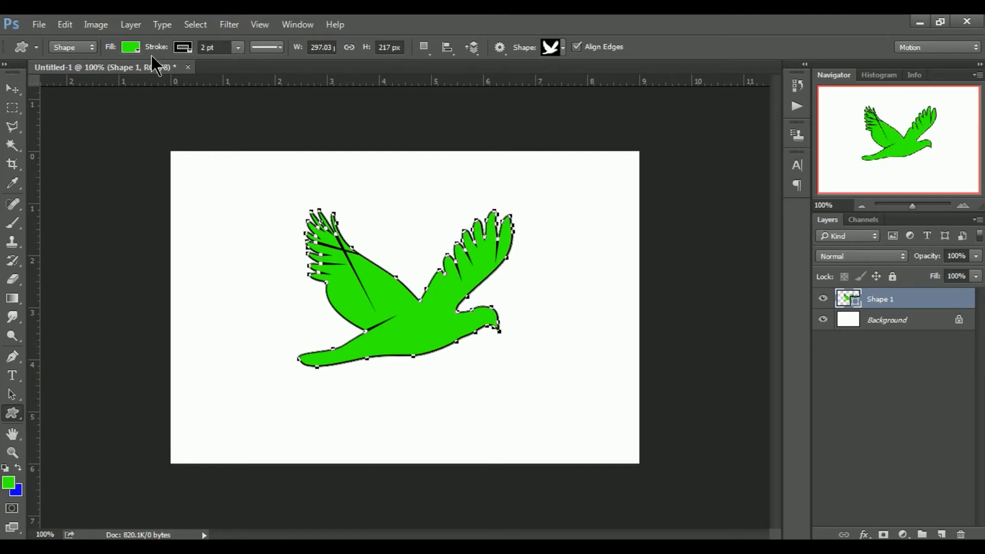
Try black, red and diagonal-line pattern fills on the bird, and settle on solid yellow.
{"action": "left_click", "coordinate": [183, 47]}
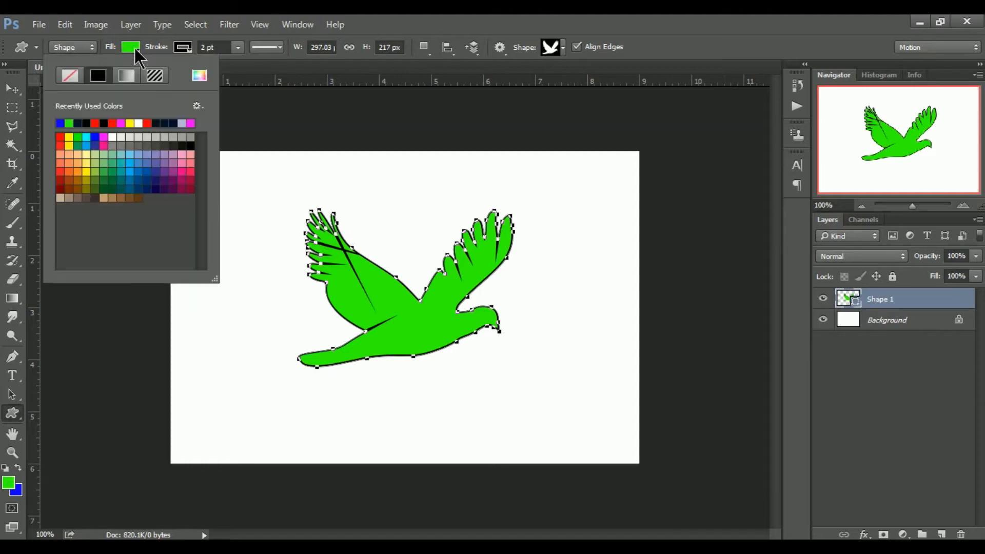
{"action": "left_click", "coordinate": [104, 124]}
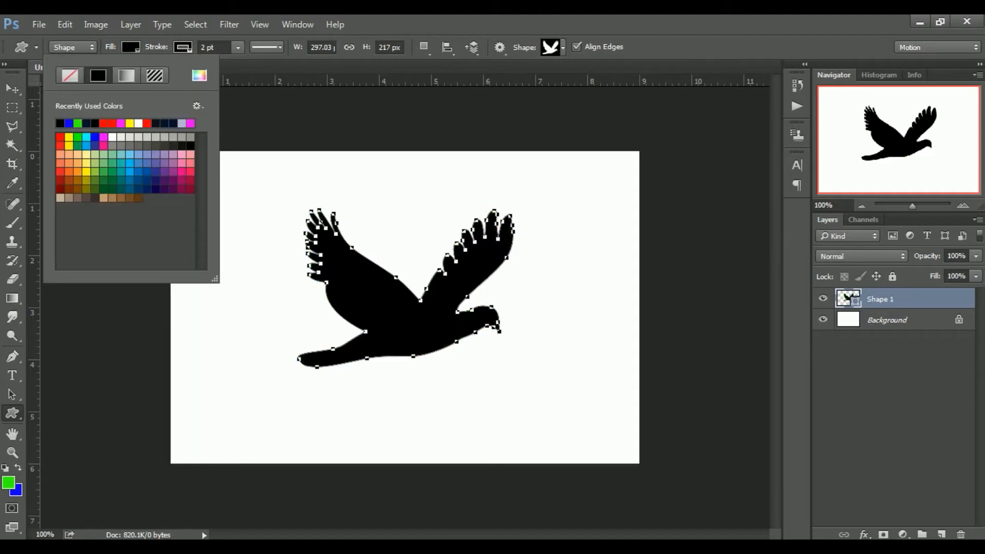
{"action": "left_click", "coordinate": [113, 124]}
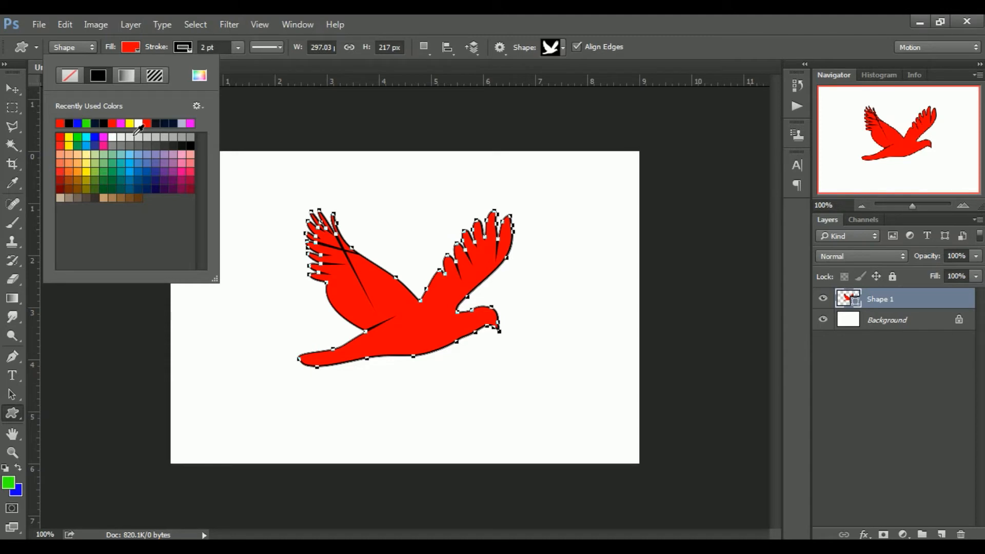
{"action": "left_click", "coordinate": [130, 124]}
{"action": "left_click", "coordinate": [154, 77]}
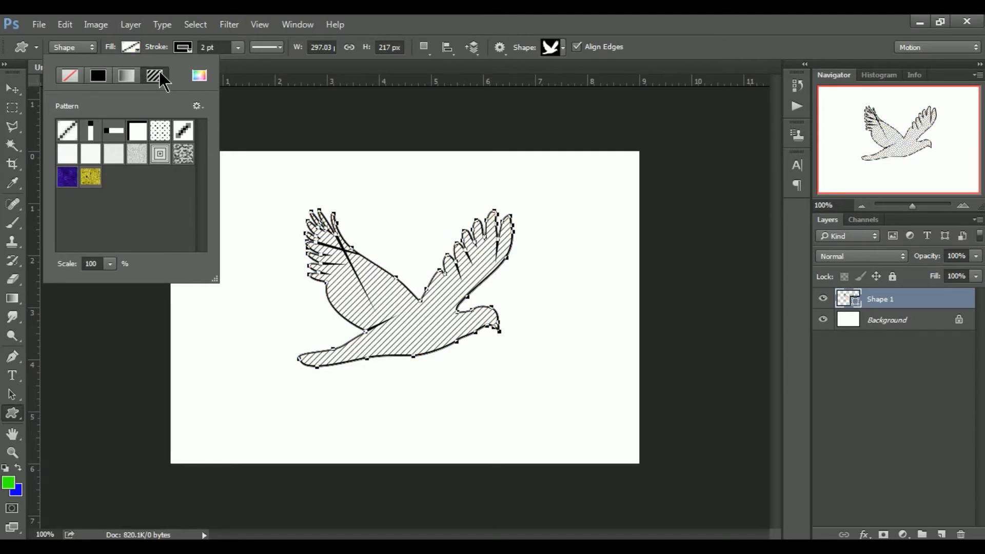
{"action": "left_click", "coordinate": [98, 77]}
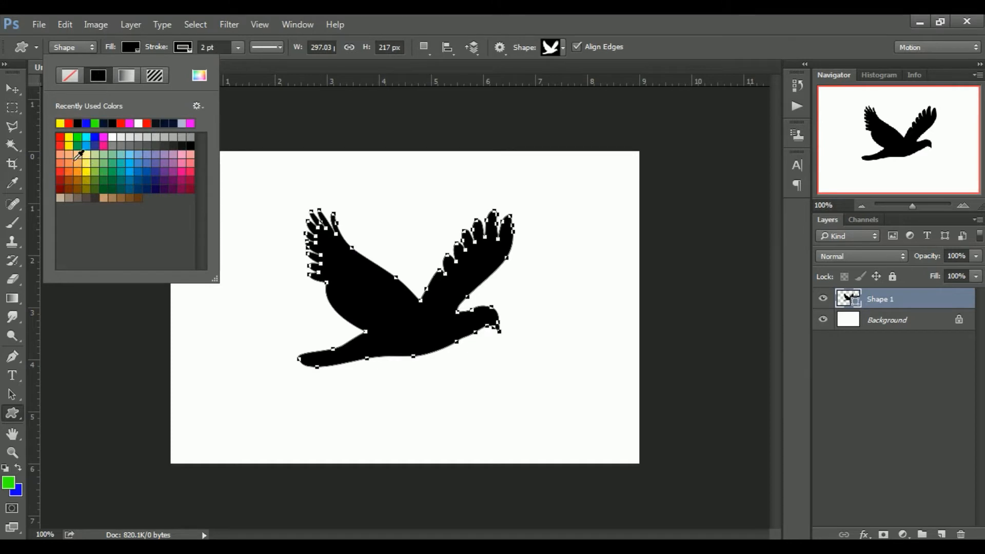
{"action": "left_click", "coordinate": [70, 138]}
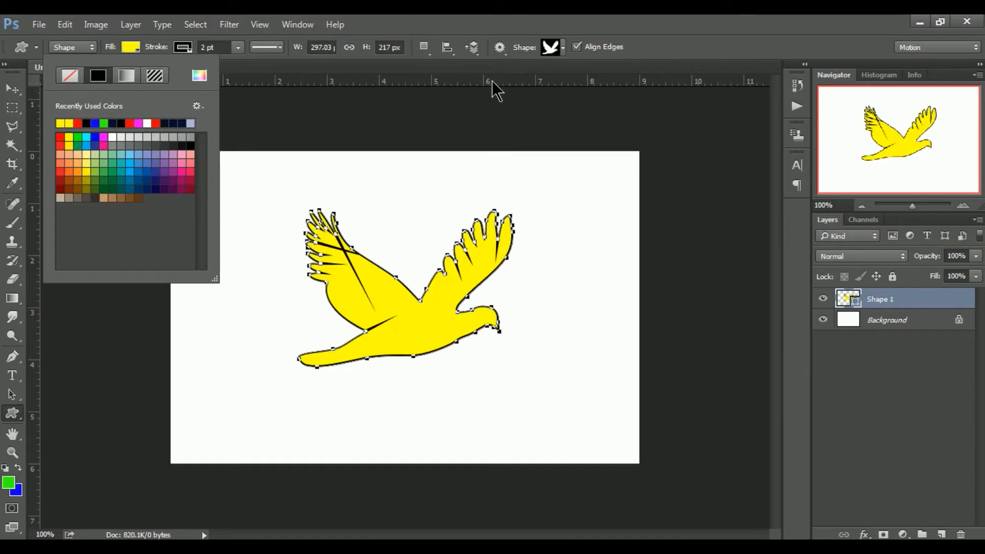
With Defined Proportions, draw three smaller birds: one left of the large bird, one below (about 60 × 51 px), one above (about 79 × 67 px).
{"action": "left_click", "coordinate": [565, 49]}
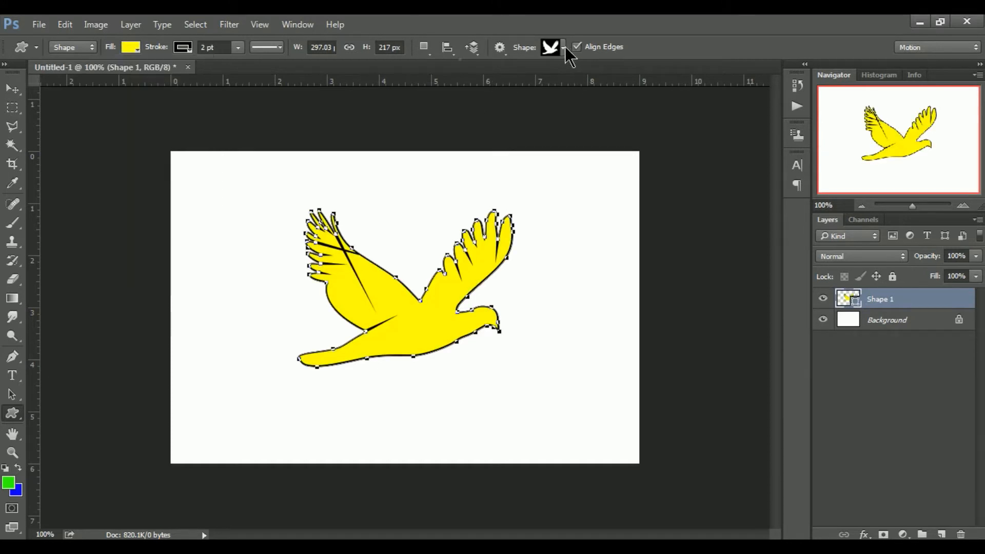
{"action": "left_click", "coordinate": [563, 48]}
{"action": "left_click", "coordinate": [500, 48]}
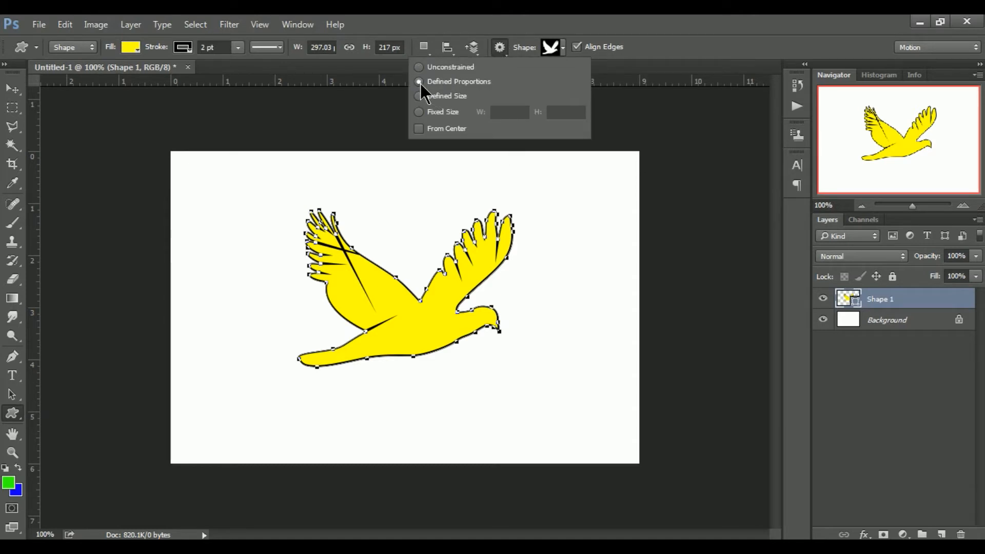
{"action": "left_click_drag", "start_coordinate": [232, 259], "coordinate": [404, 362]}
{"action": "left_click_drag", "start_coordinate": [297, 396], "coordinate": [477, 444]}
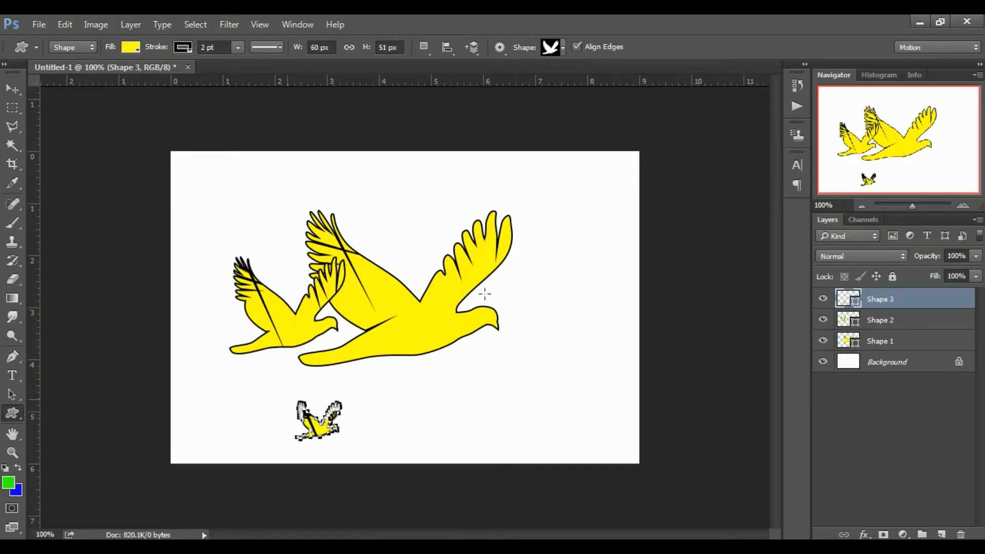
{"action": "left_click_drag", "start_coordinate": [367, 209], "coordinate": [482, 262]}
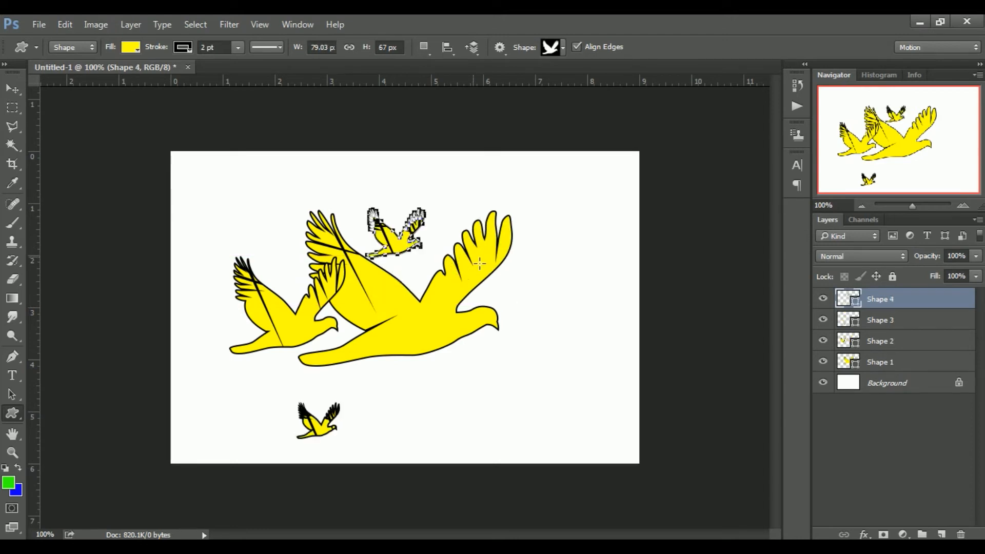
Draw an Unconstrained bird about 69 × 55 px beside the large bird's right wing and a Defined Proportions one about 85 × 72 px above that wing.
{"action": "left_click", "coordinate": [501, 48]}
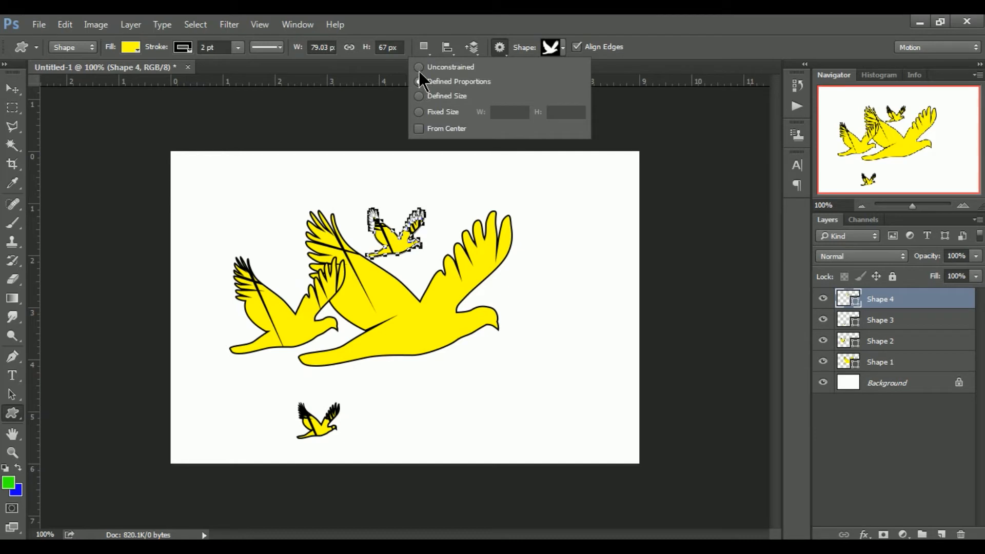
{"action": "left_click_drag", "start_coordinate": [566, 308], "coordinate": [565, 283]}
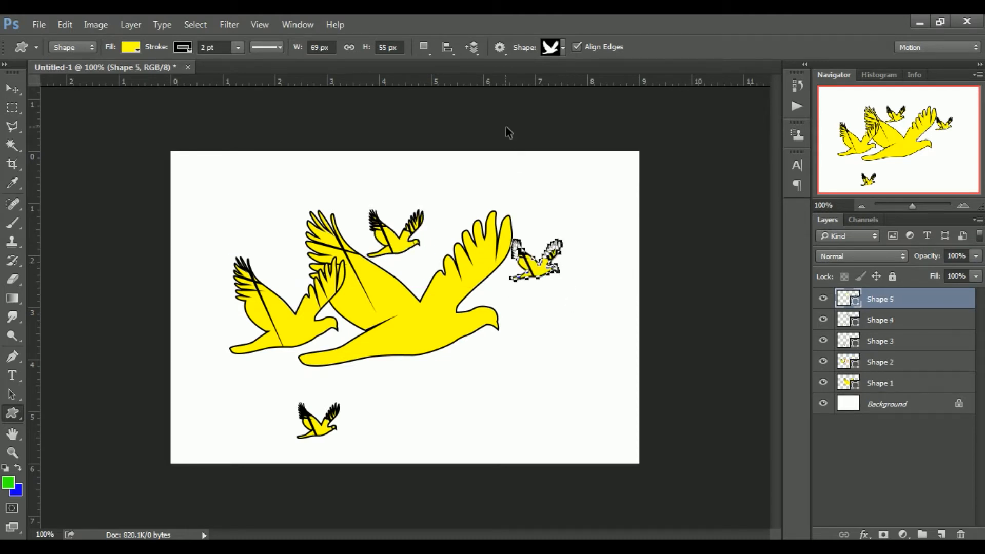
{"action": "left_click", "coordinate": [501, 48]}
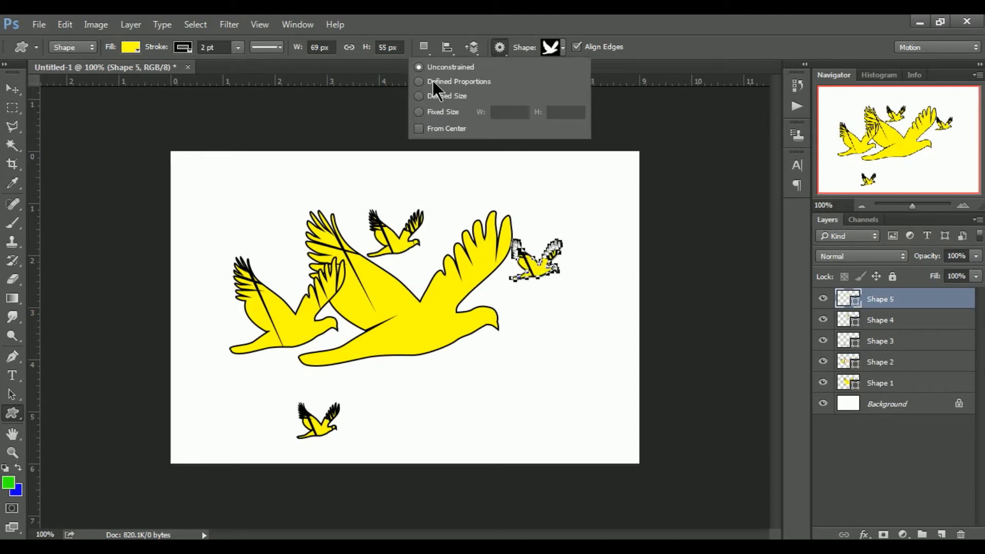
{"action": "left_click_drag", "start_coordinate": [431, 179], "coordinate": [514, 238]}
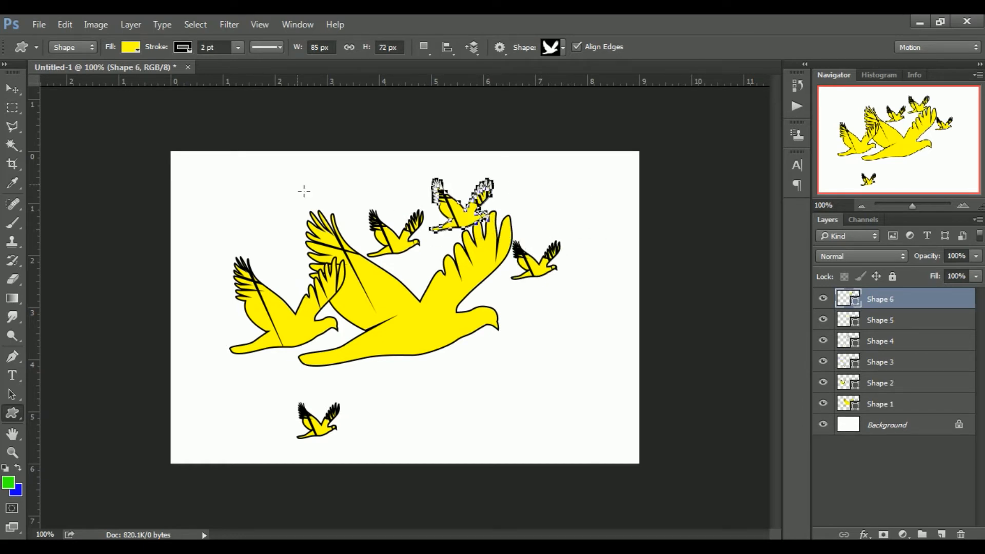
{"action": "left_click", "coordinate": [12, 89]}
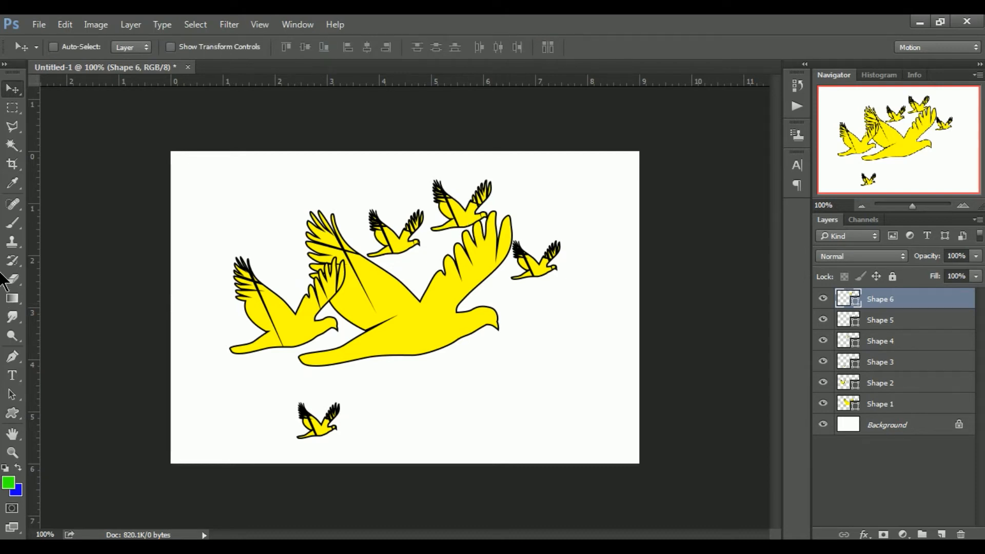
Try a Defined Size bird about 384 × 325 px, and undo it together with the small bird above the large bird's right wing.
{"action": "left_click", "coordinate": [16, 414]}
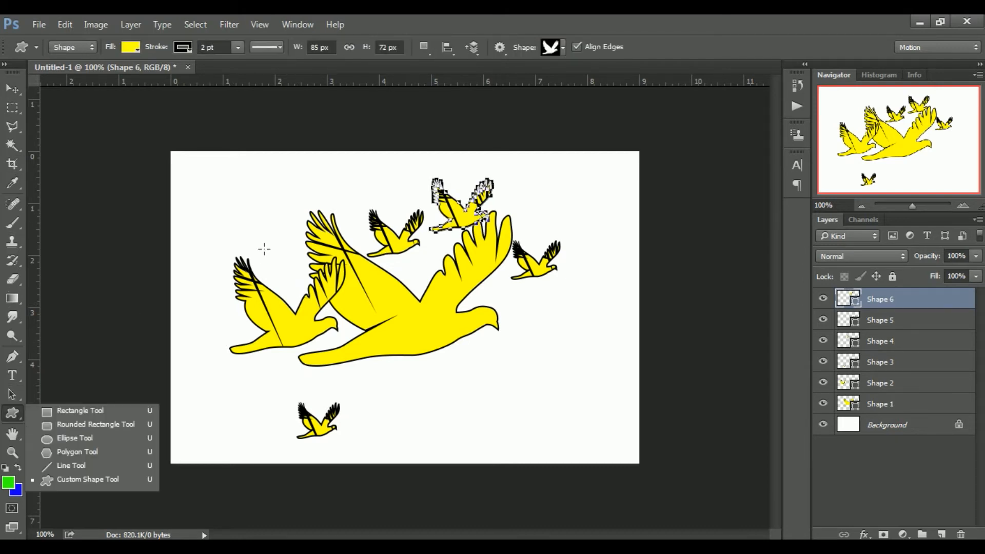
{"action": "left_click", "coordinate": [499, 49]}
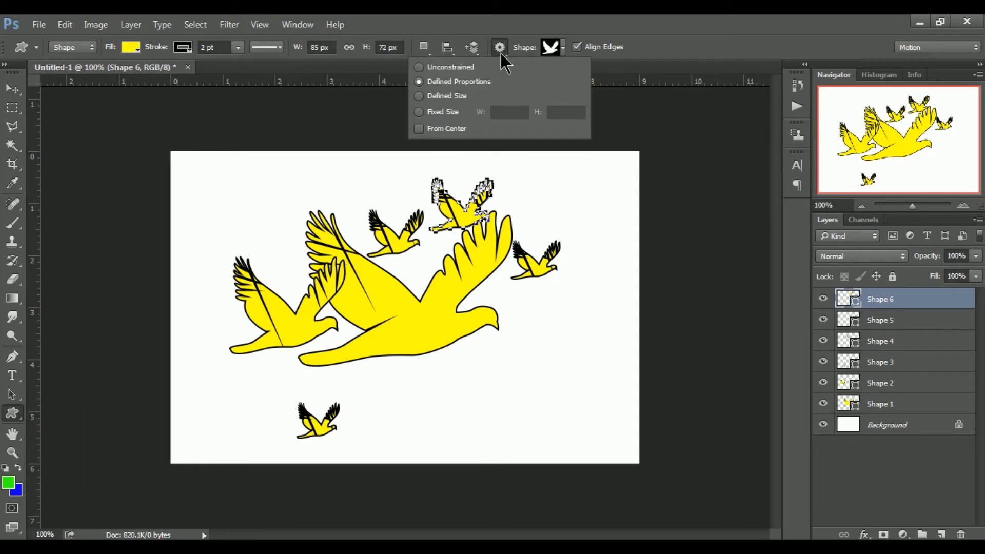
{"action": "left_click_drag", "start_coordinate": [221, 187], "coordinate": [272, 185]}
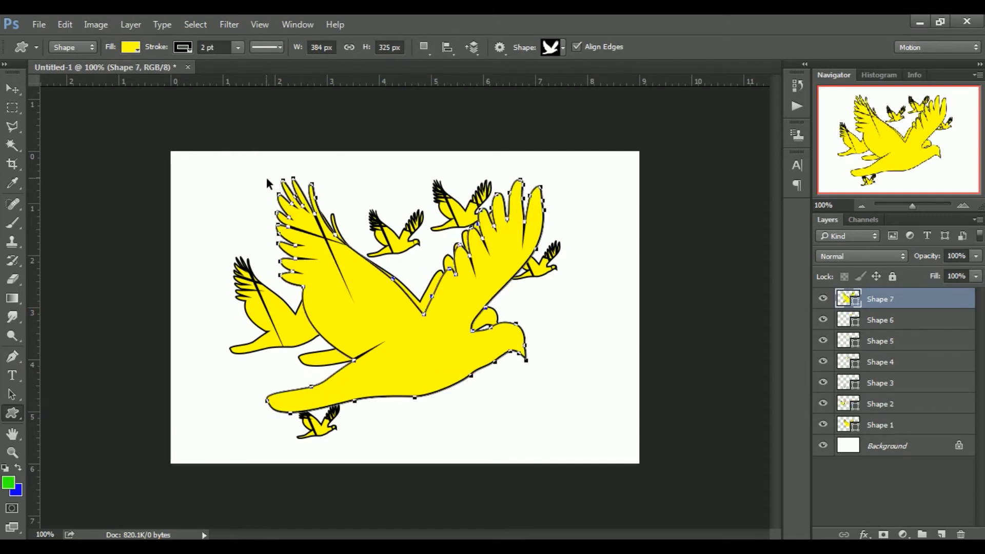
{"action": "key", "text": "ctrl+alt+z"}
{"action": "key", "text": "ctrl+alt+z"}
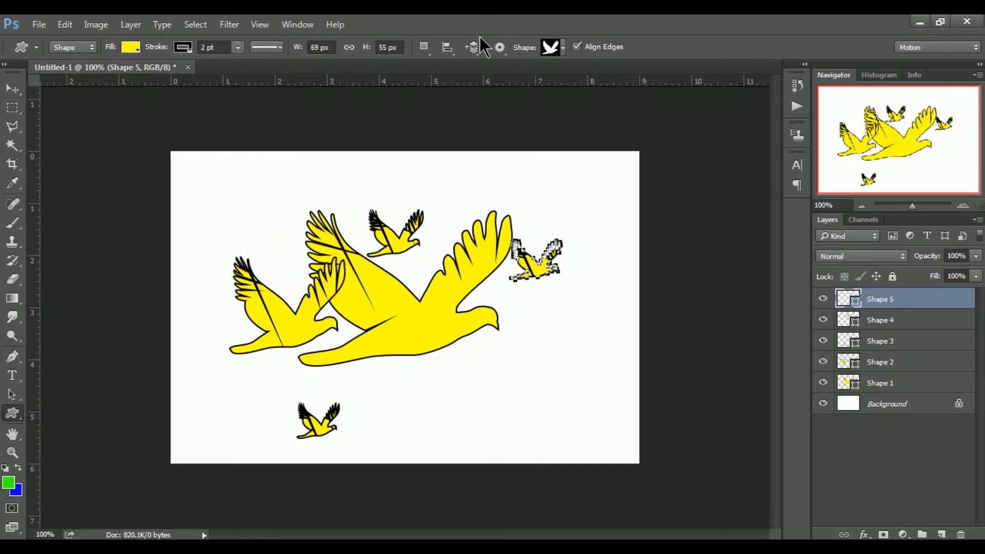
Try two more birds with Defined Size, about 69 × 55 px and 384 × 325 px, and undo both.
{"action": "left_click", "coordinate": [500, 48]}
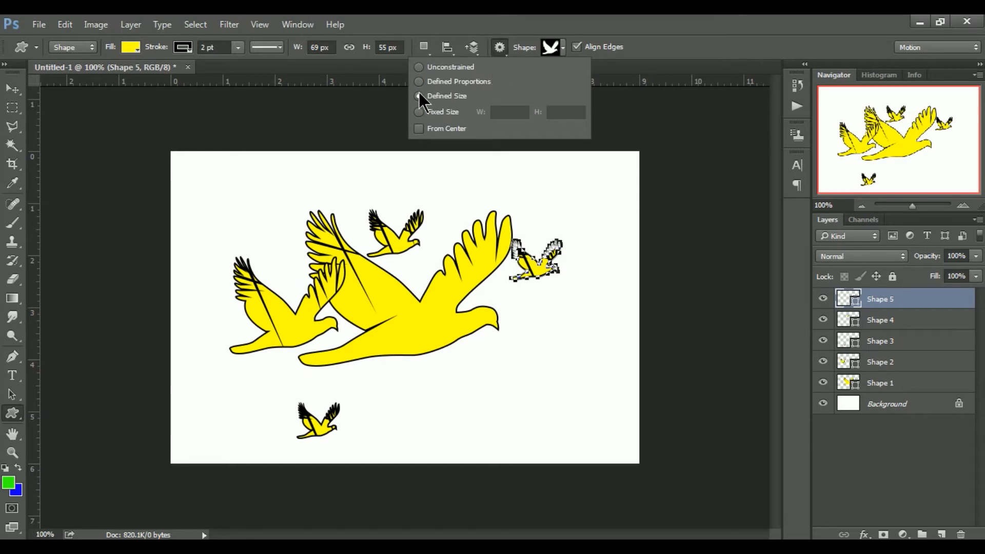
{"action": "left_click", "coordinate": [295, 273]}
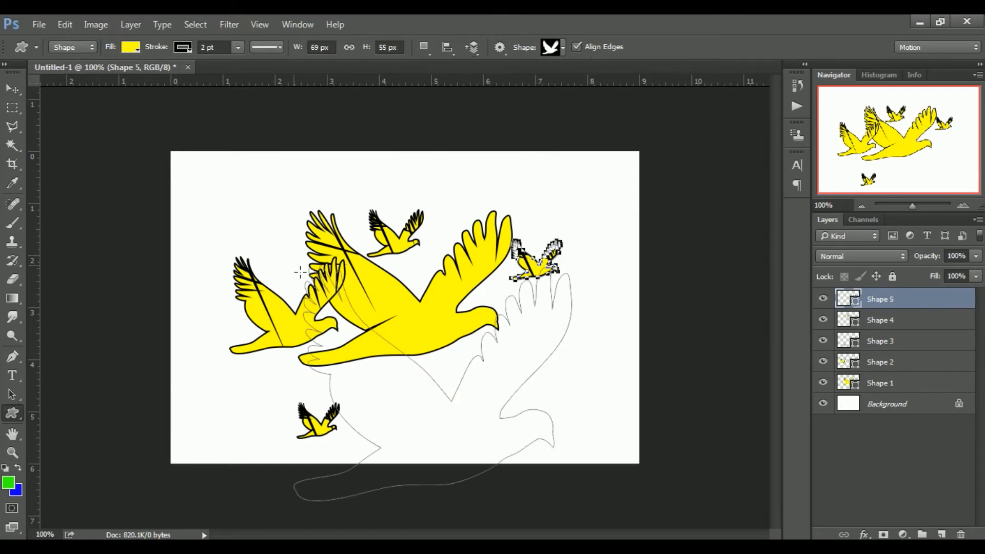
{"action": "left_click", "coordinate": [300, 272]}
{"action": "left_click", "coordinate": [457, 247]}
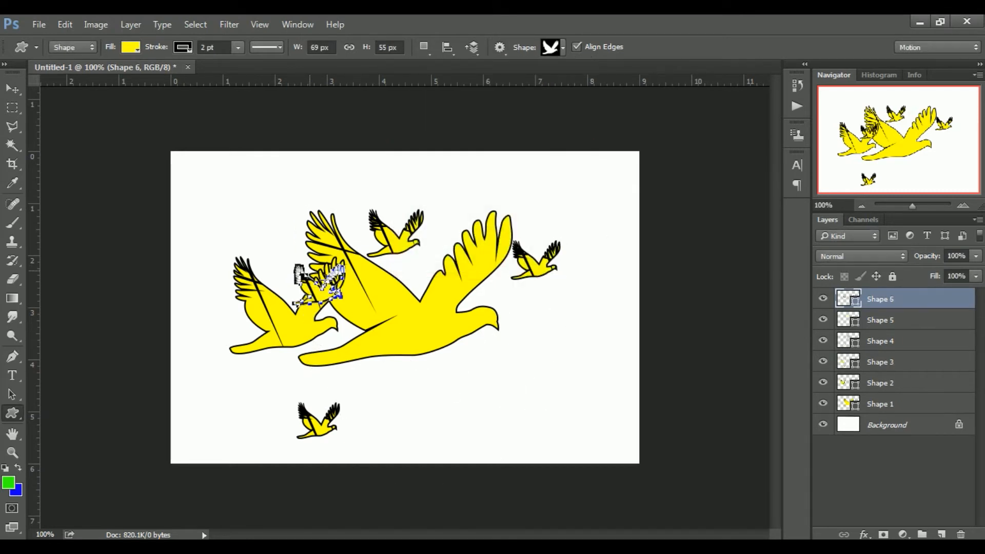
{"action": "mouse_move", "coordinate": [277, 222]}
{"action": "left_mouse_down"}
{"action": "mouse_move", "coordinate": [385, 270]}
{"action": "mouse_move", "coordinate": [287, 207]}
{"action": "left_mouse_up"}
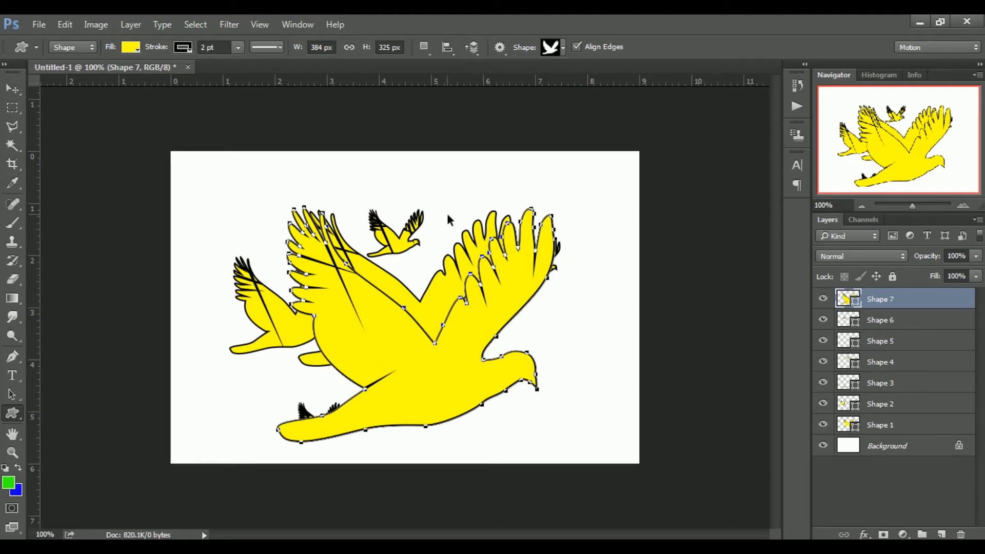
{"action": "key", "text": "ctrl+z"}
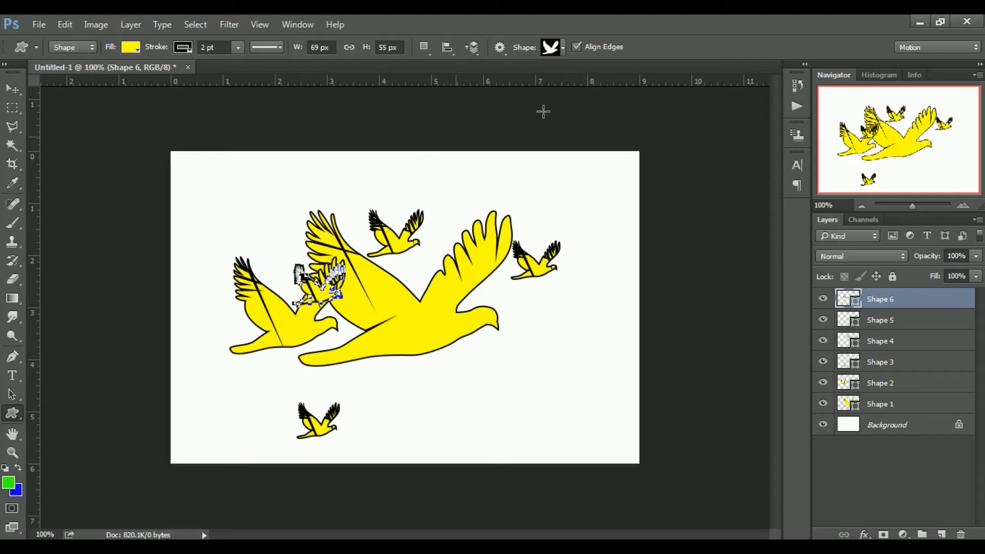
{"action": "key", "text": "ctrl+z"}
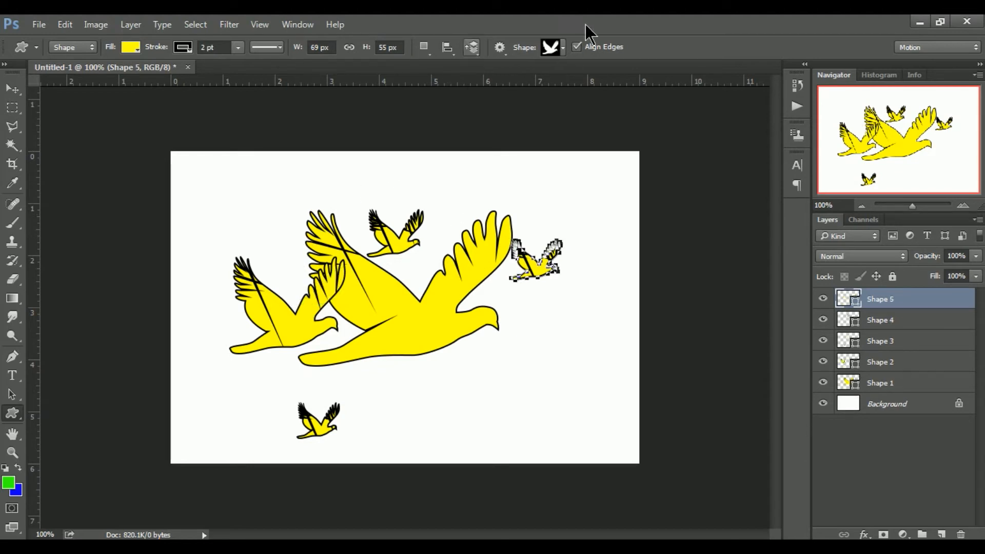
Try drawing a bird about 112 × 94 px with Fixed Size left blank, and undo it.
{"action": "left_click", "coordinate": [498, 49]}
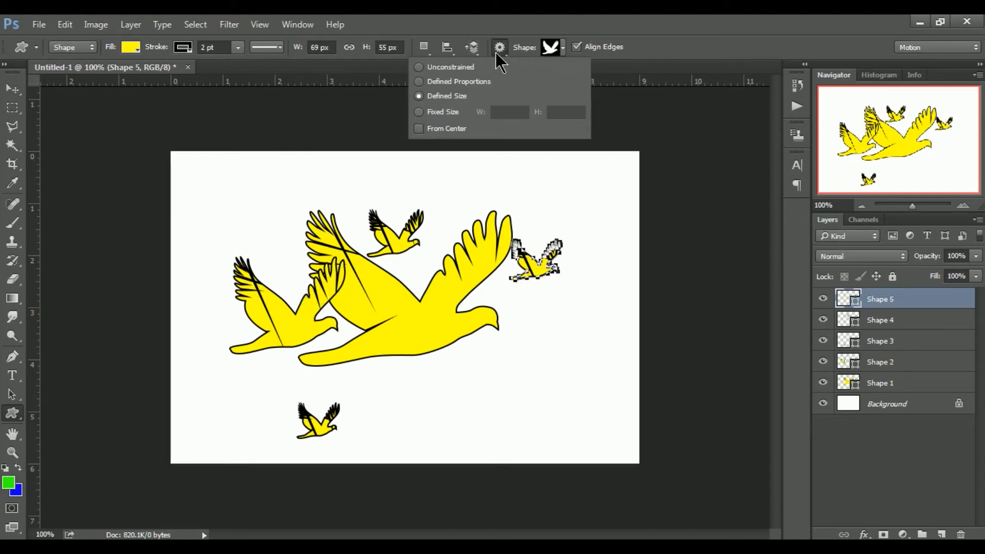
{"action": "left_click", "coordinate": [419, 111]}
{"action": "left_click_drag", "start_coordinate": [261, 214], "coordinate": [345, 287]}
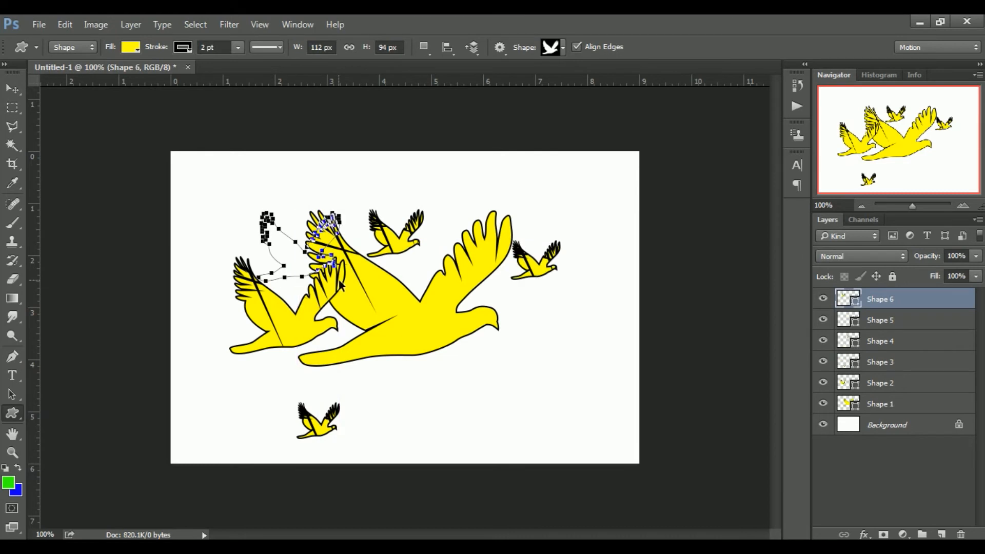
{"action": "key", "text": "ctrl+z"}
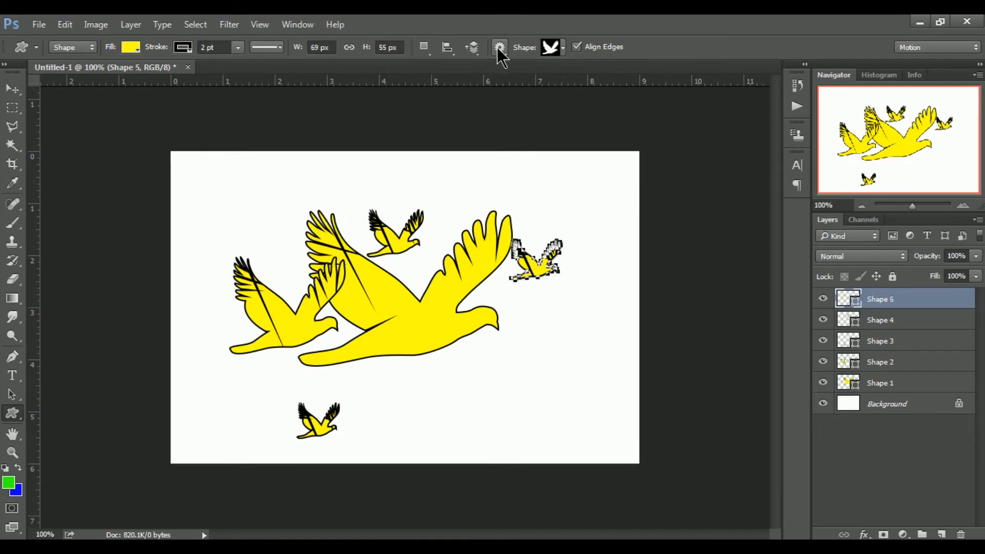
Set the Fixed Size to 5 in wide and 7 in high, try drawing a bird with it, and undo that bird.
{"action": "left_click", "coordinate": [498, 48]}
{"action": "left_click", "coordinate": [511, 113]}
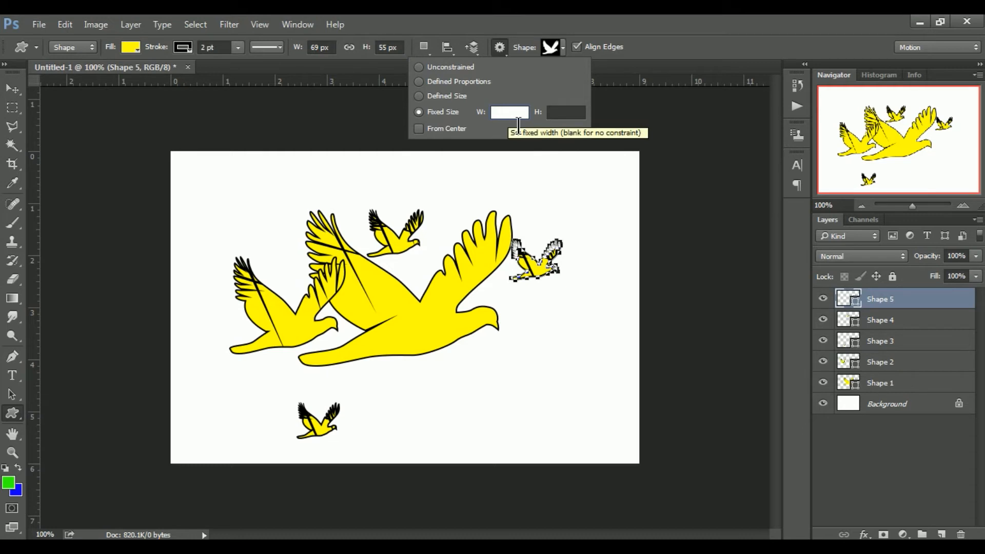
{"action": "left_click", "coordinate": [571, 117]}
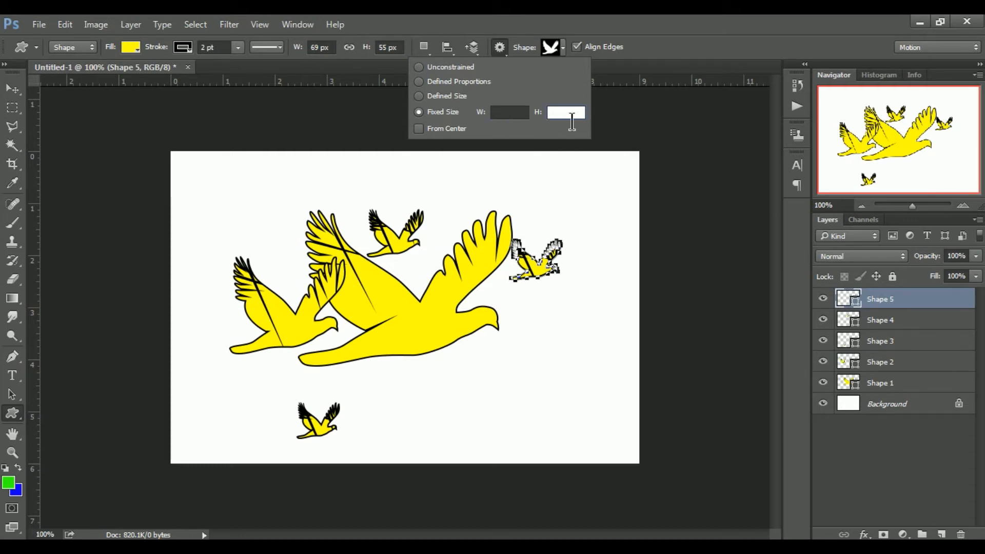
{"action": "left_click", "coordinate": [519, 122]}
{"action": "type", "text": "5"}
{"action": "left_click", "coordinate": [573, 123]}
{"action": "type", "text": "7"}
{"action": "left_click_drag", "start_coordinate": [271, 239], "coordinate": [241, 131]}
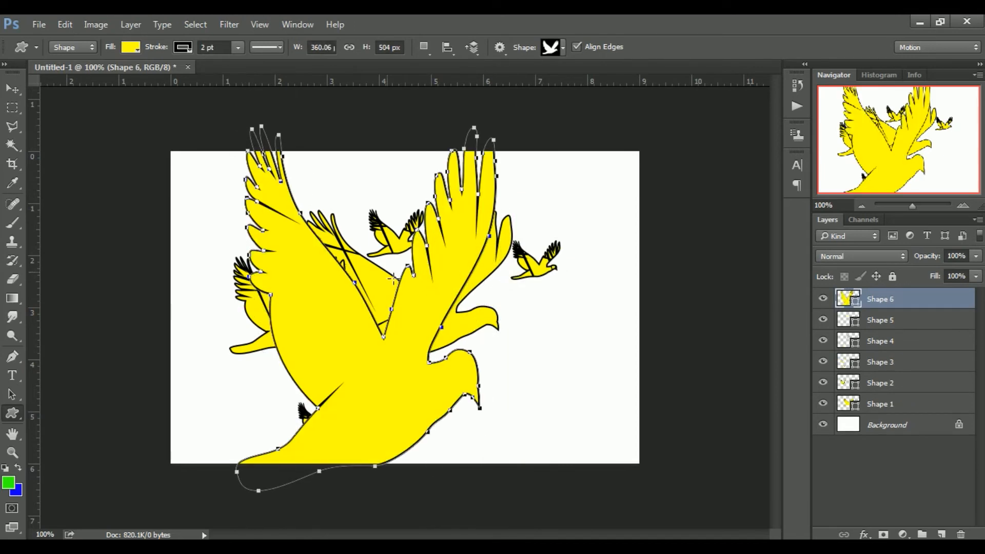
{"action": "key", "text": "ctrl+z"}
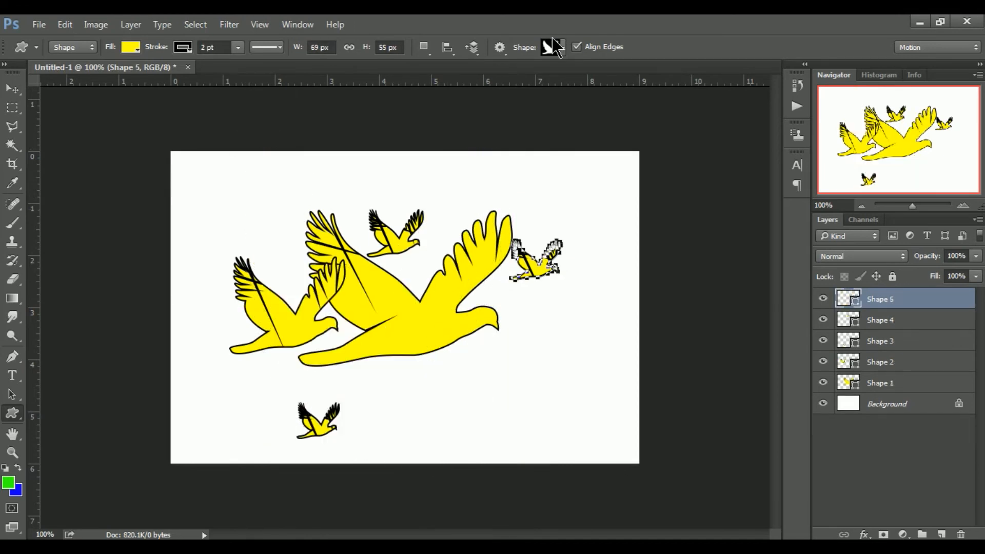
Change the Fixed Size to 7 in wide and 5 in high, and draw a bird across the canvas.
{"action": "left_click", "coordinate": [499, 47]}
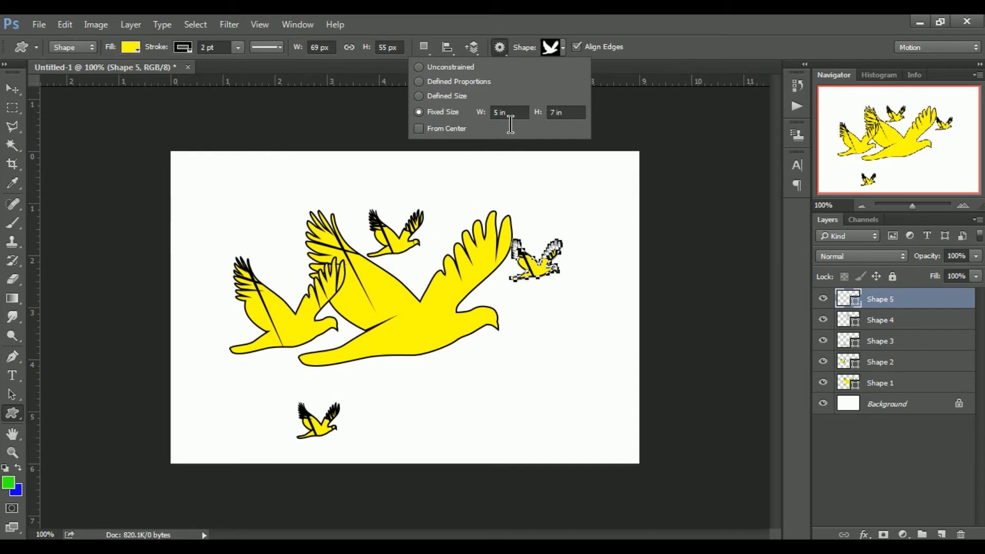
{"action": "double_click", "coordinate": [496, 113]}
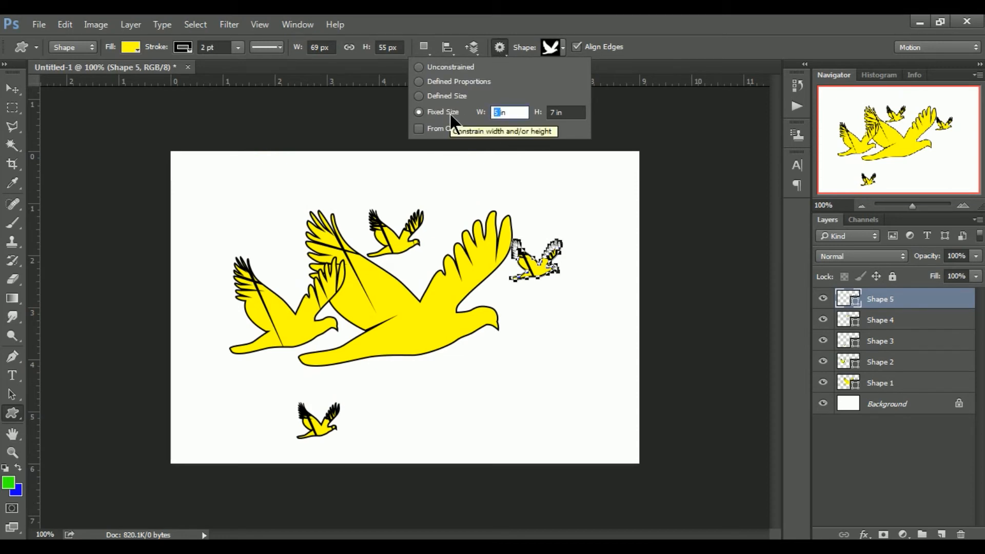
{"action": "type", "text": "7"}
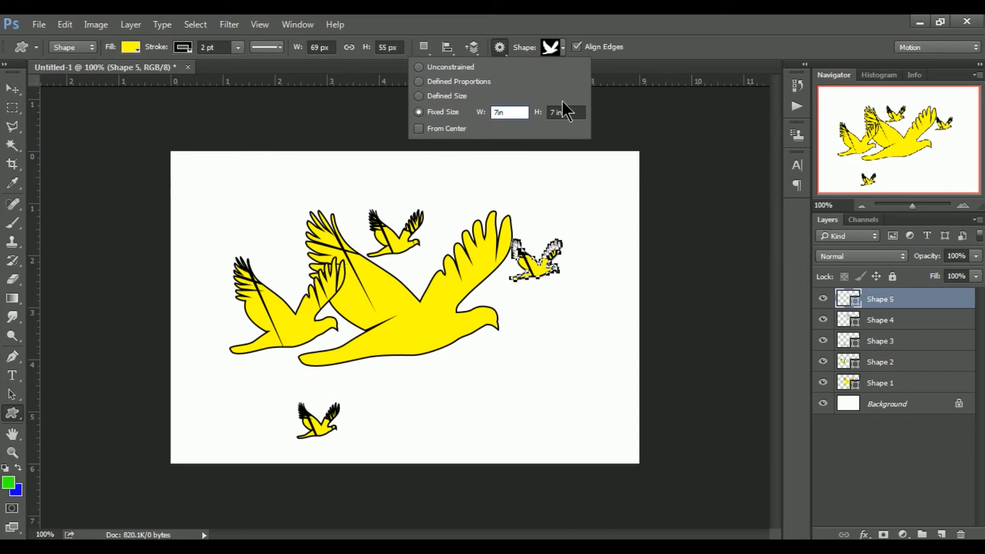
{"action": "left_click", "coordinate": [566, 114]}
{"action": "double_click", "coordinate": [567, 113]}
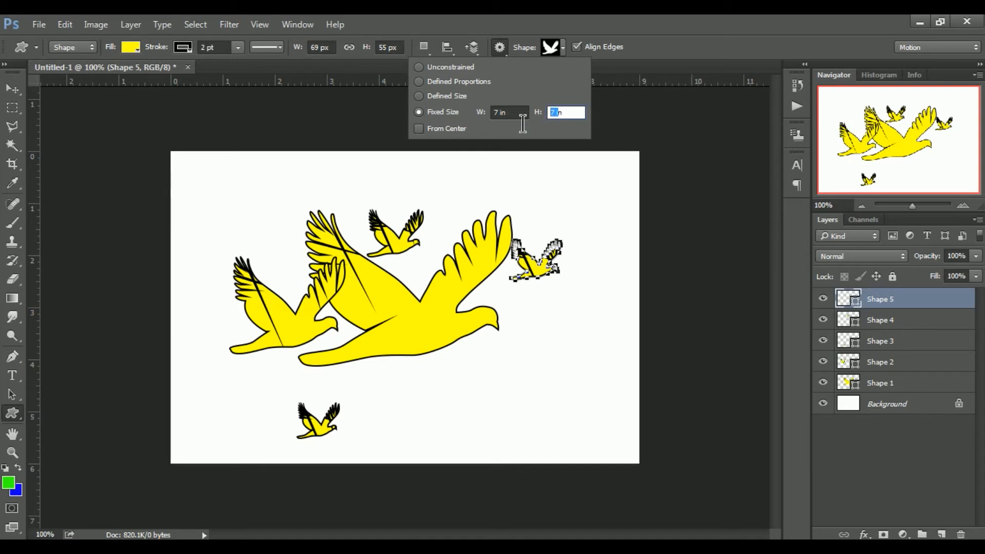
{"action": "left_click_drag", "start_coordinate": [580, 118], "coordinate": [492, 136]}
{"action": "type", "text": "5"}
{"action": "left_click_drag", "start_coordinate": [336, 231], "coordinate": [230, 169]}
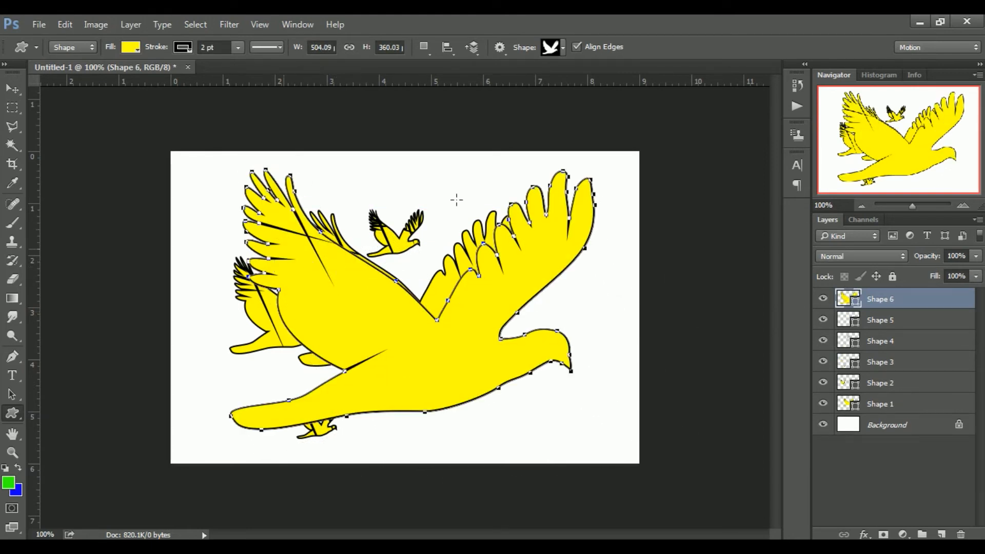
{"action": "left_click", "coordinate": [500, 48]}
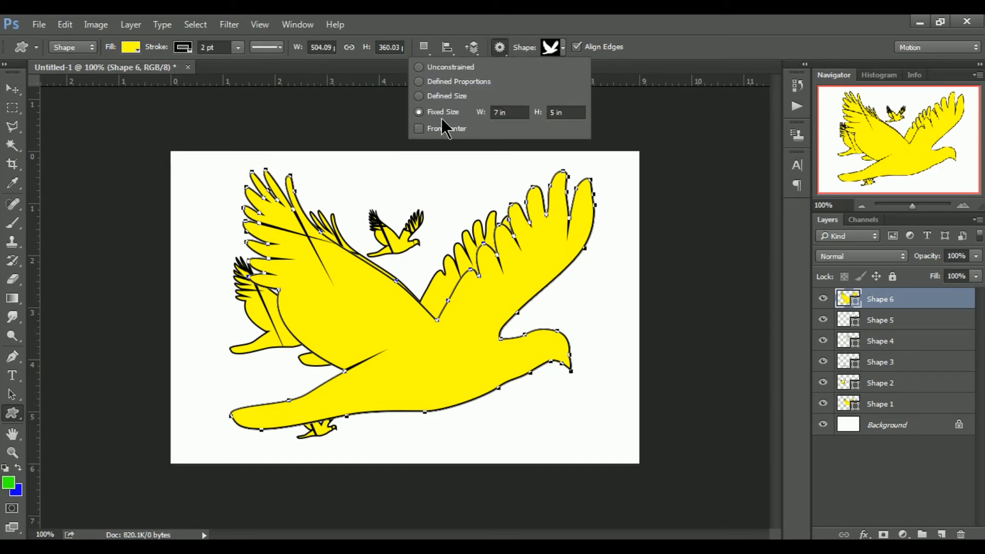
{"action": "left_click", "coordinate": [467, 46]}
{"action": "left_click", "coordinate": [468, 48]}
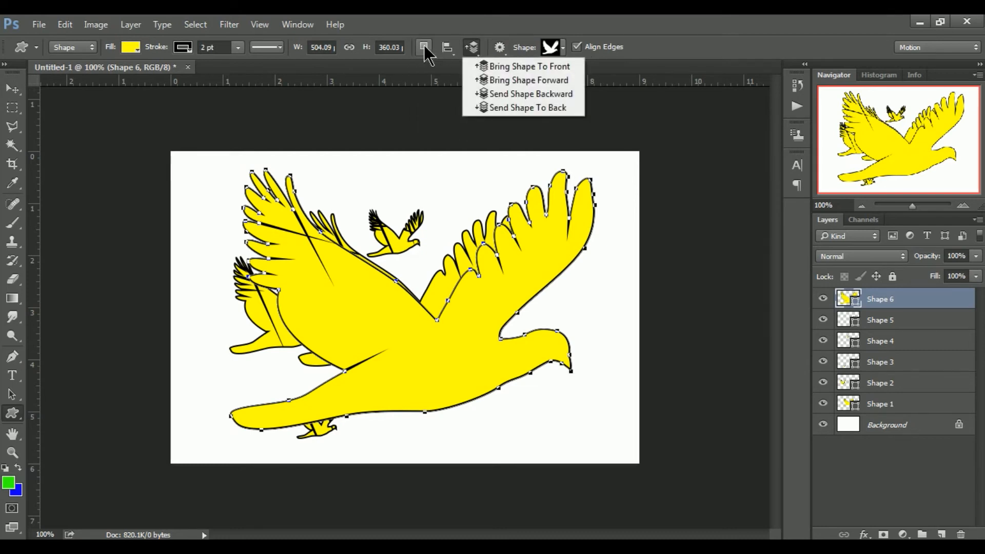
{"action": "left_click", "coordinate": [444, 47]}
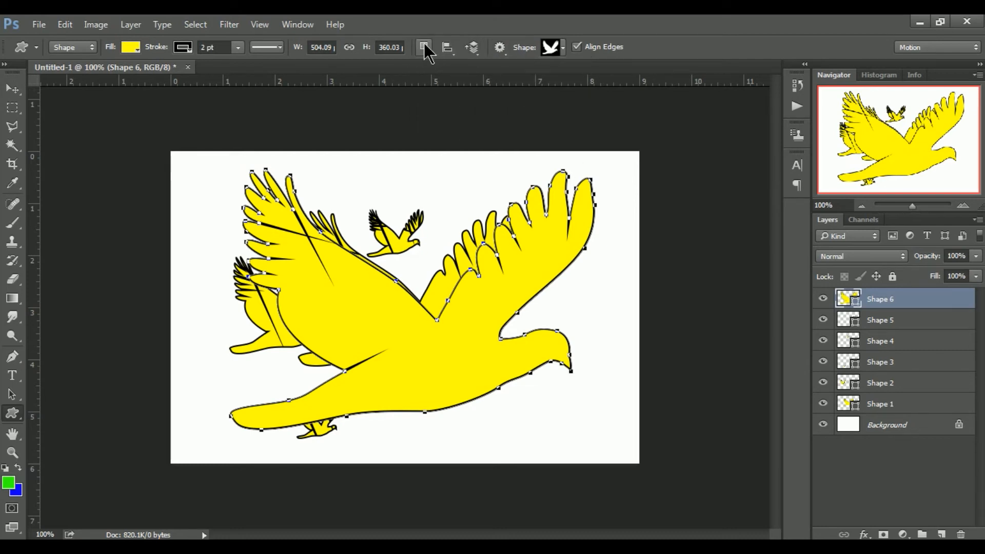
{"action": "left_click", "coordinate": [425, 47]}
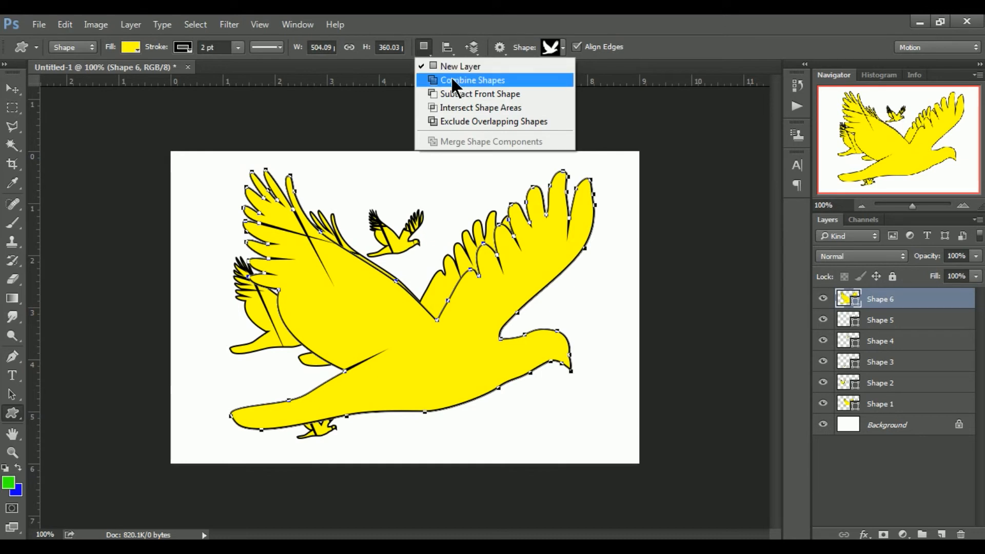
{"action": "left_click", "coordinate": [394, 57]}
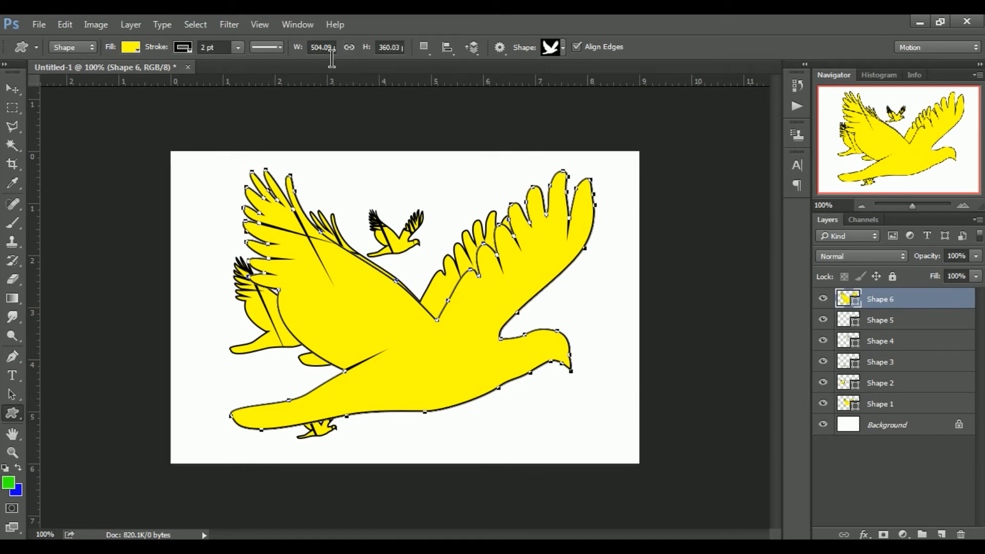
Try a dashed stroke on the new large bird, settle on the dotted one, and align the stroke to the outside.
{"action": "left_click", "coordinate": [279, 48]}
{"action": "left_click", "coordinate": [248, 121]}
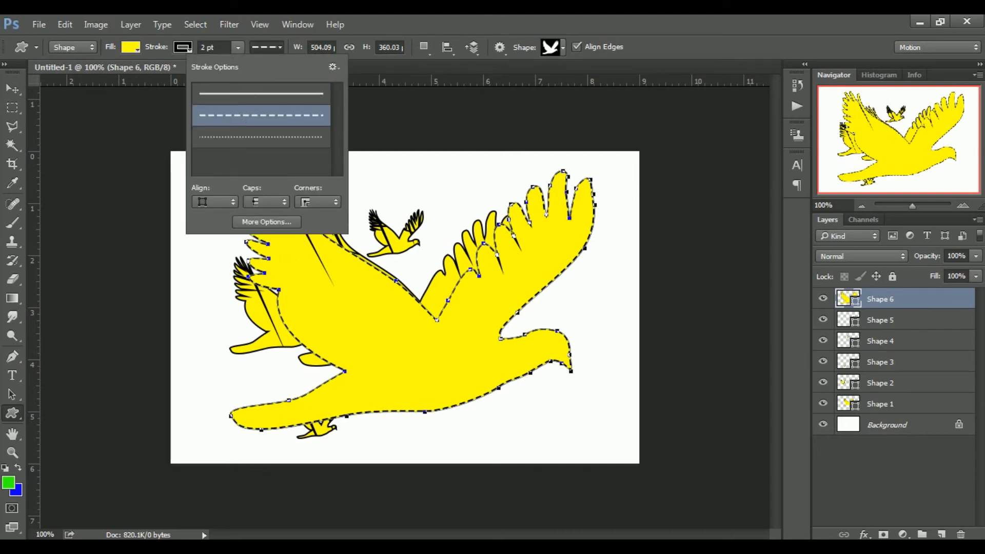
{"action": "left_click", "coordinate": [271, 147]}
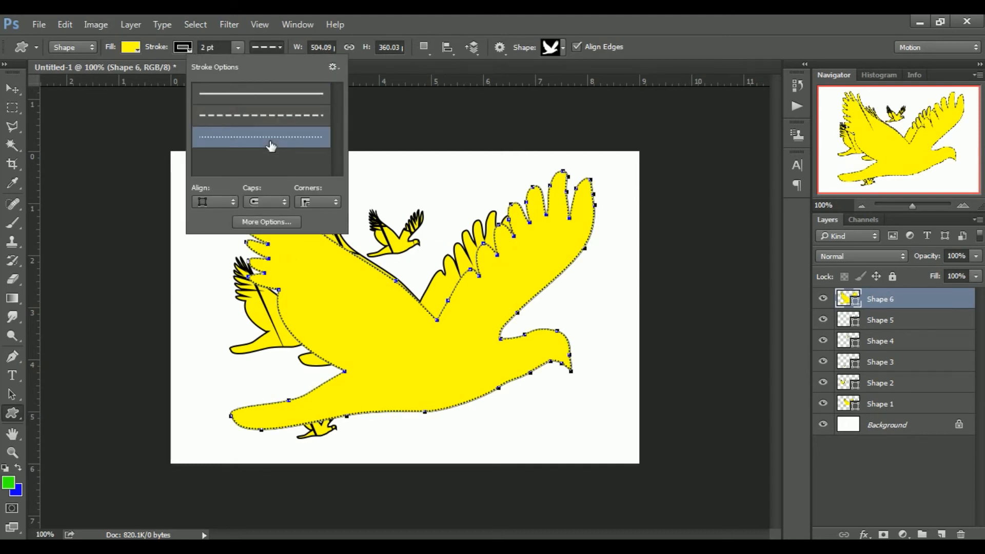
{"action": "left_click", "coordinate": [234, 203]}
{"action": "left_click", "coordinate": [218, 226]}
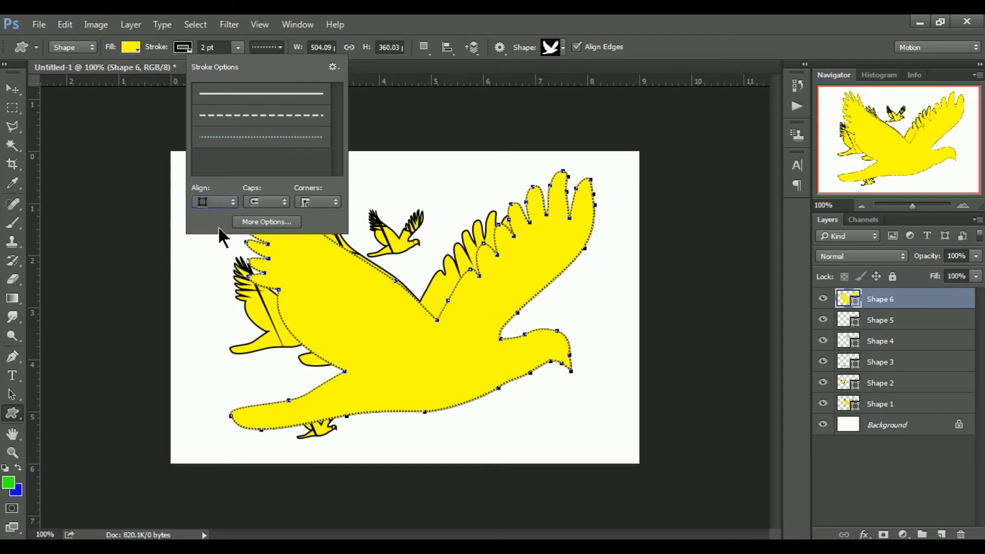
{"action": "left_click", "coordinate": [230, 201]}
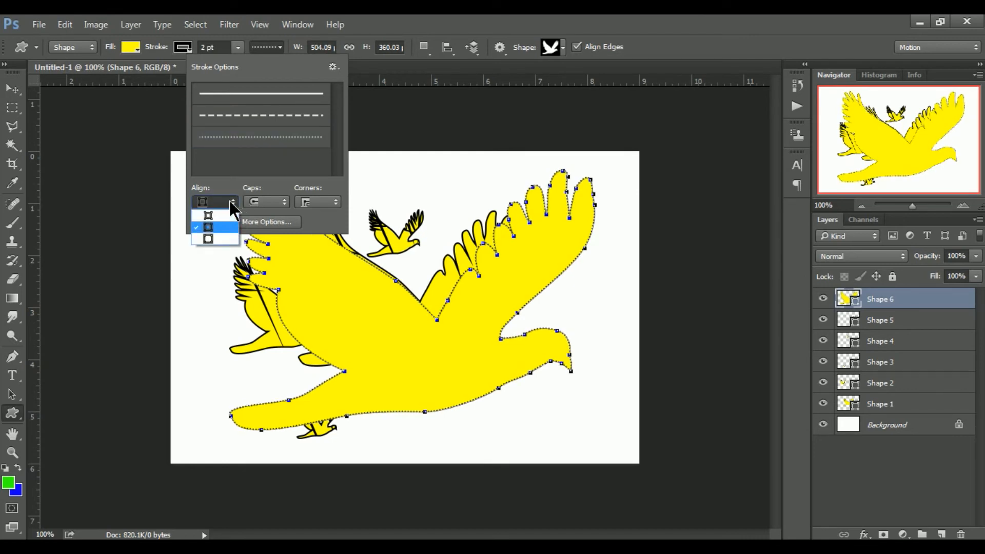
{"action": "left_click", "coordinate": [215, 239]}
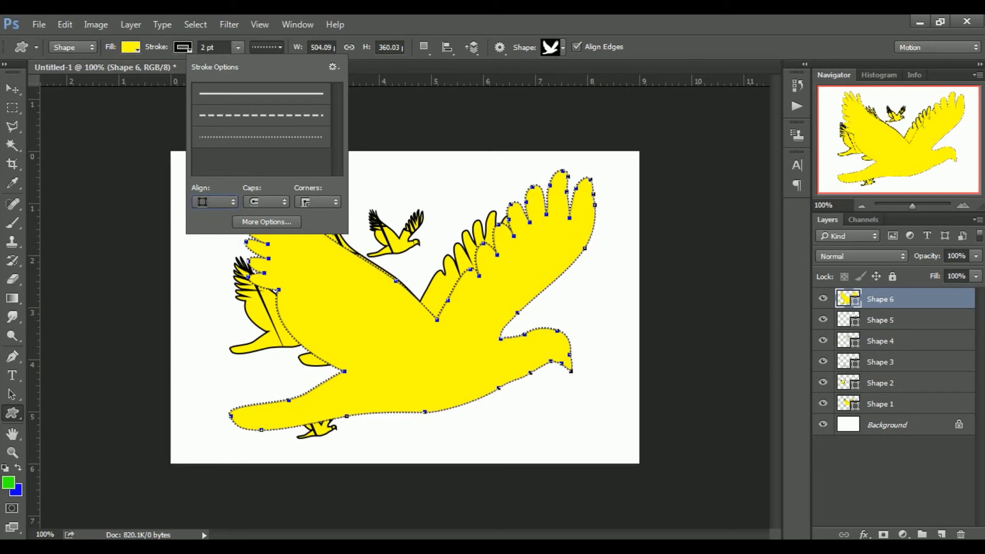
Create another custom shape 504.09 px wide and 360.03 px high, without From Center or Preserve Proportions.
{"action": "left_click", "coordinate": [395, 137]}
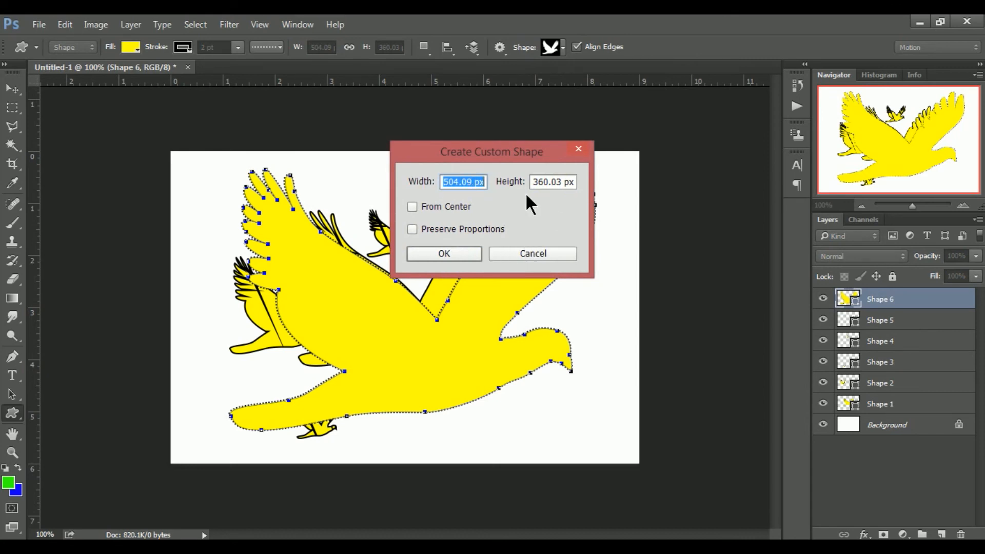
{"action": "left_click_drag", "start_coordinate": [548, 149], "coordinate": [422, 120]}
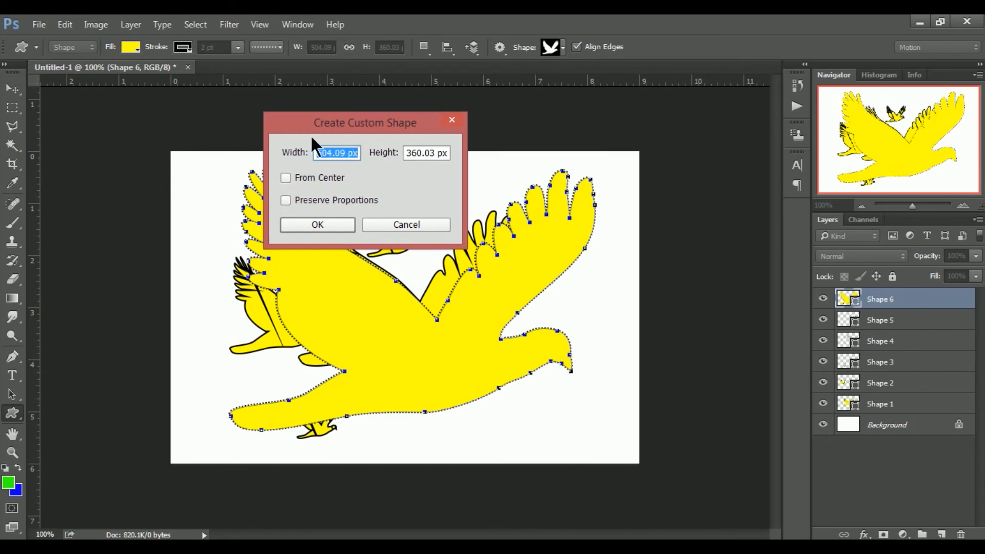
{"action": "left_click", "coordinate": [322, 226]}
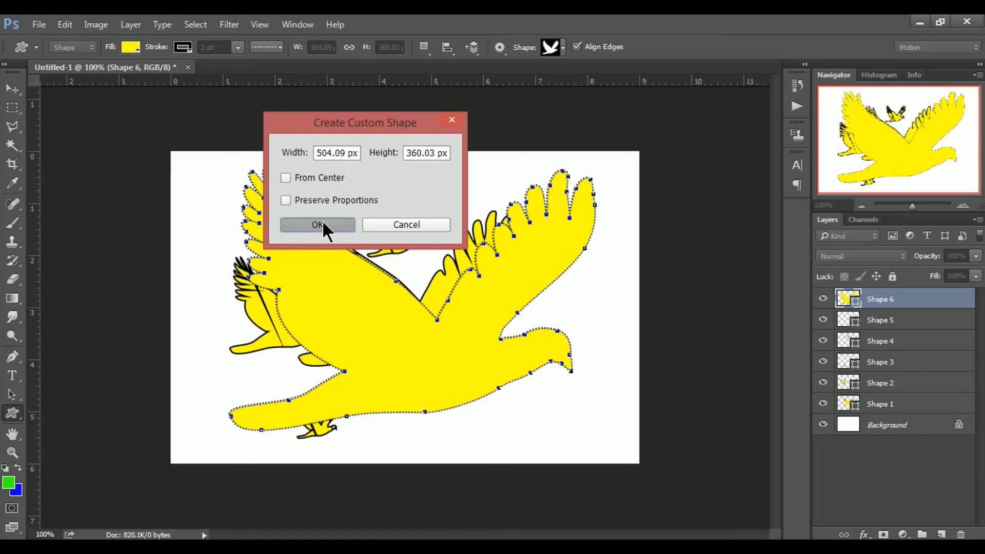
Move the newly created bird over the other large bird, slightly above it, and return to the Custom Shape tool.
{"action": "left_click", "coordinate": [14, 88]}
{"action": "left_click_drag", "start_coordinate": [561, 308], "coordinate": [399, 326]}
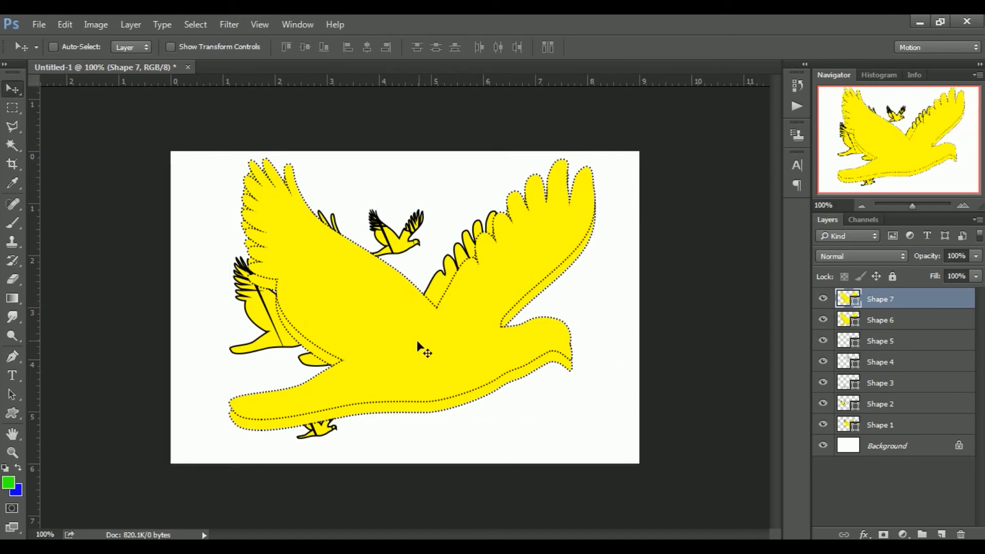
{"action": "left_click", "coordinate": [13, 413]}
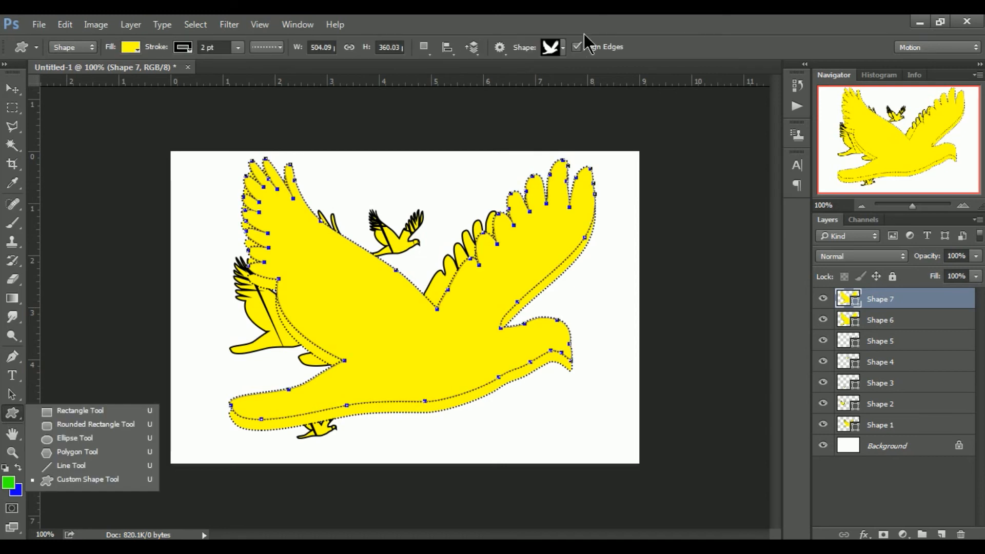
Try drawing a thick arrow shape at the fixed size over the birds, and undo it.
{"action": "left_click", "coordinate": [563, 47]}
{"action": "left_click", "coordinate": [531, 135]}
{"action": "left_click_drag", "start_coordinate": [369, 187], "coordinate": [334, 178]}
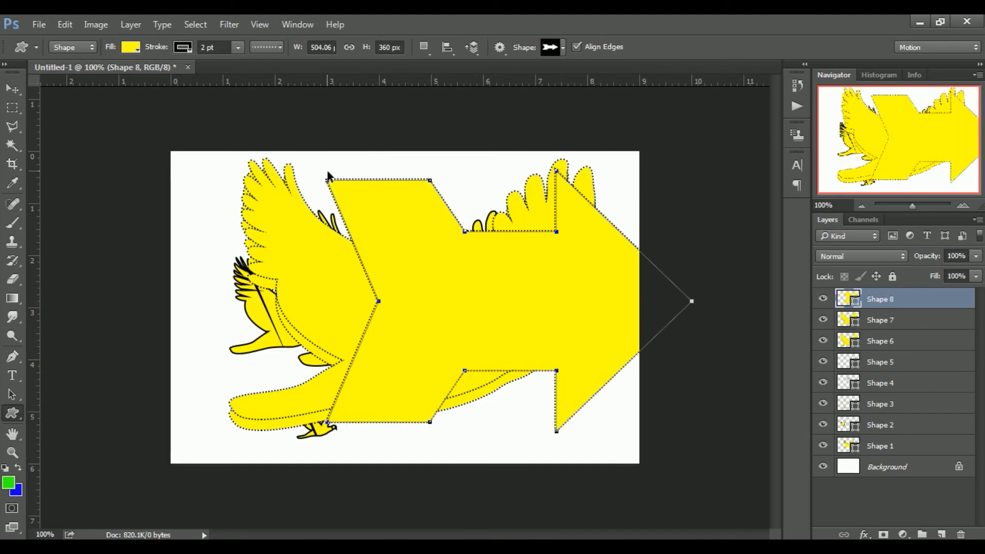
{"action": "key", "text": "ctrl+z"}
Choose the solid paw print as the custom shape, try drawing it at the fixed size, and undo it.
{"action": "left_click", "coordinate": [563, 48]}
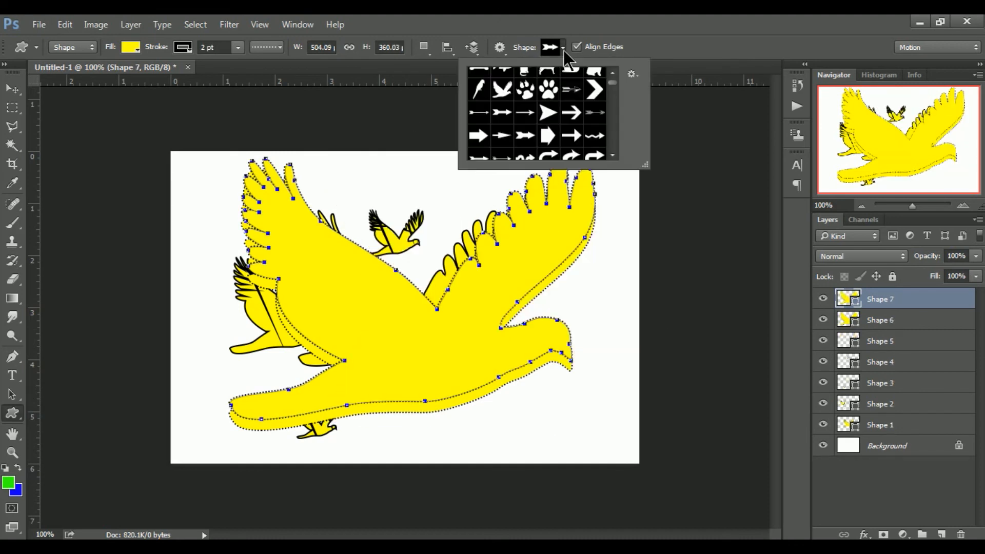
{"action": "left_click", "coordinate": [555, 90]}
{"action": "left_click", "coordinate": [378, 215]}
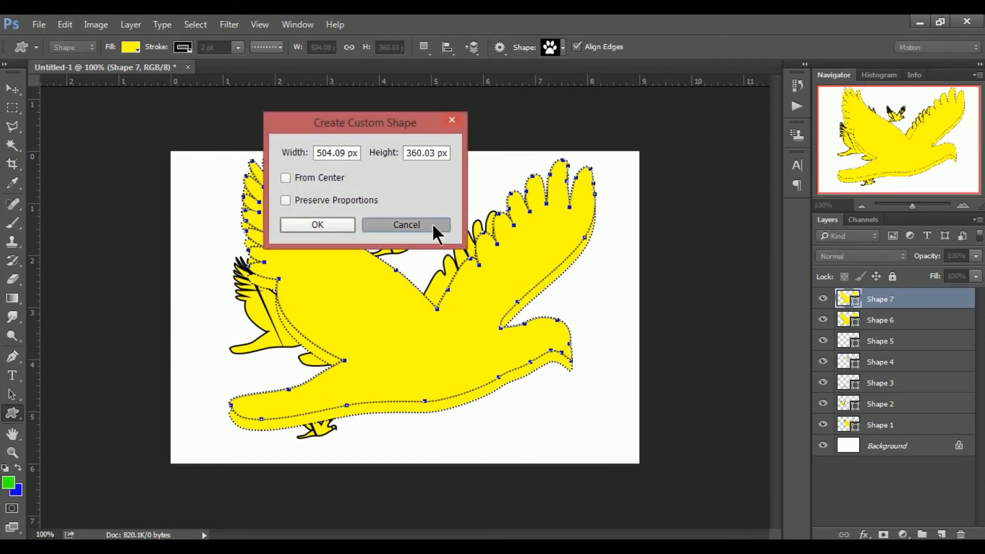
{"action": "left_click", "coordinate": [431, 222]}
{"action": "left_click_drag", "start_coordinate": [372, 250], "coordinate": [316, 205]}
{"action": "key", "text": "ctrl+z"}
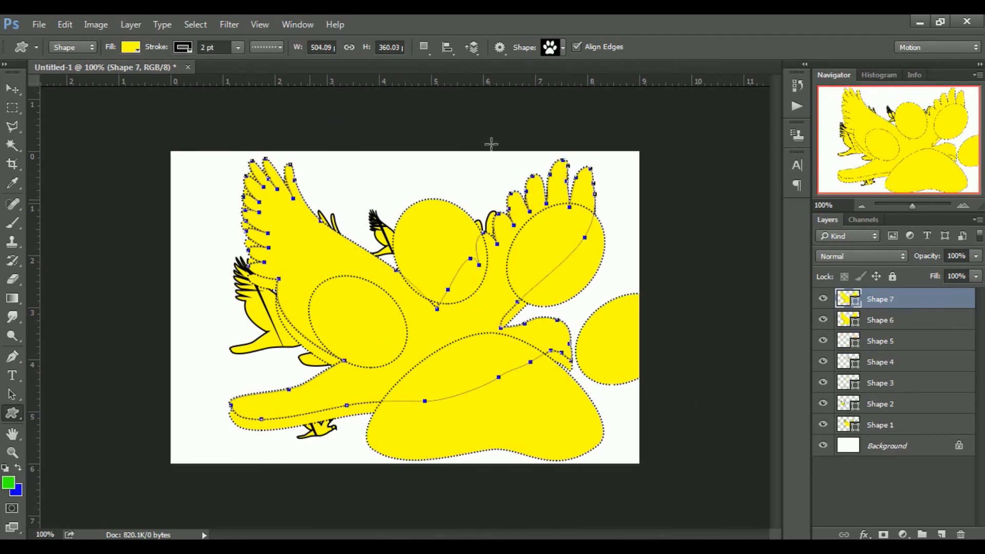
Set the shape size to Unconstrained and draw a paw print about 143 px wide and 145 px high over the large birds.
{"action": "left_click", "coordinate": [498, 49]}
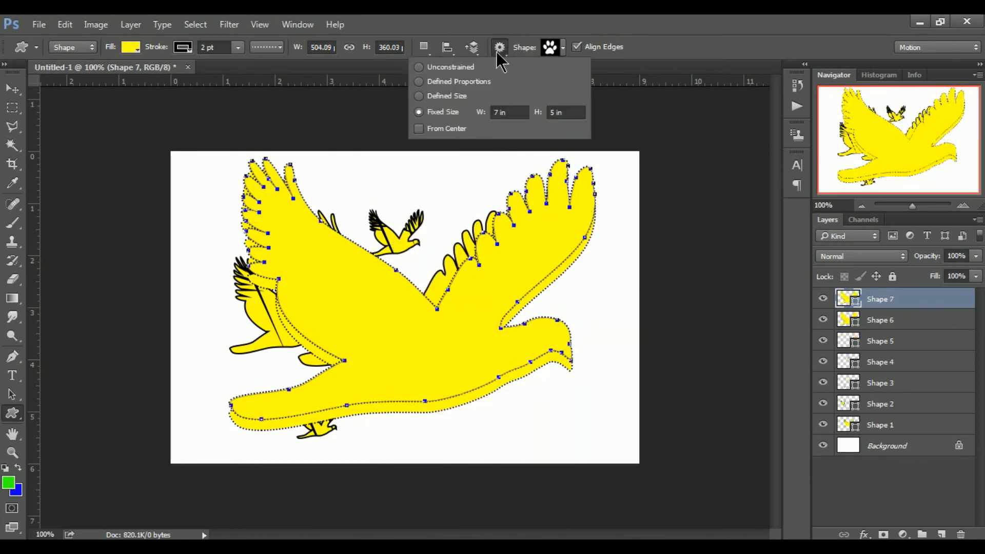
{"action": "left_click", "coordinate": [419, 67]}
{"action": "left_click_drag", "start_coordinate": [333, 226], "coordinate": [439, 334]}
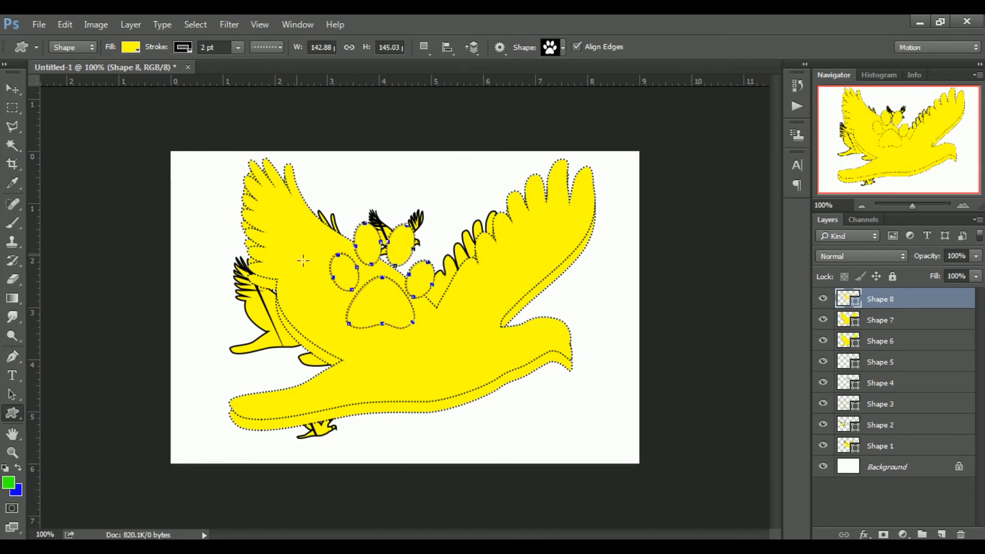
Change the paw print's fill color to black.
{"action": "left_click", "coordinate": [130, 47]}
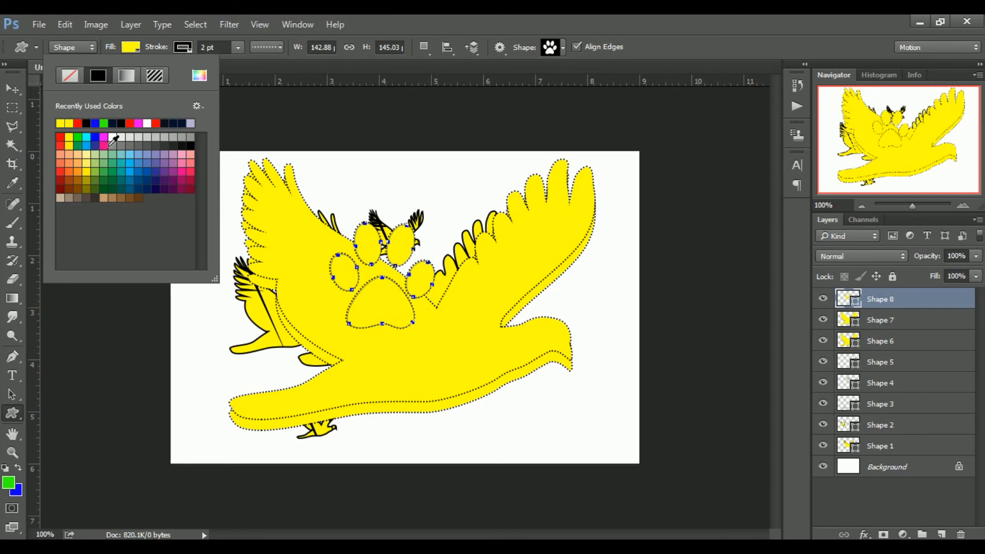
{"action": "left_click", "coordinate": [86, 123]}
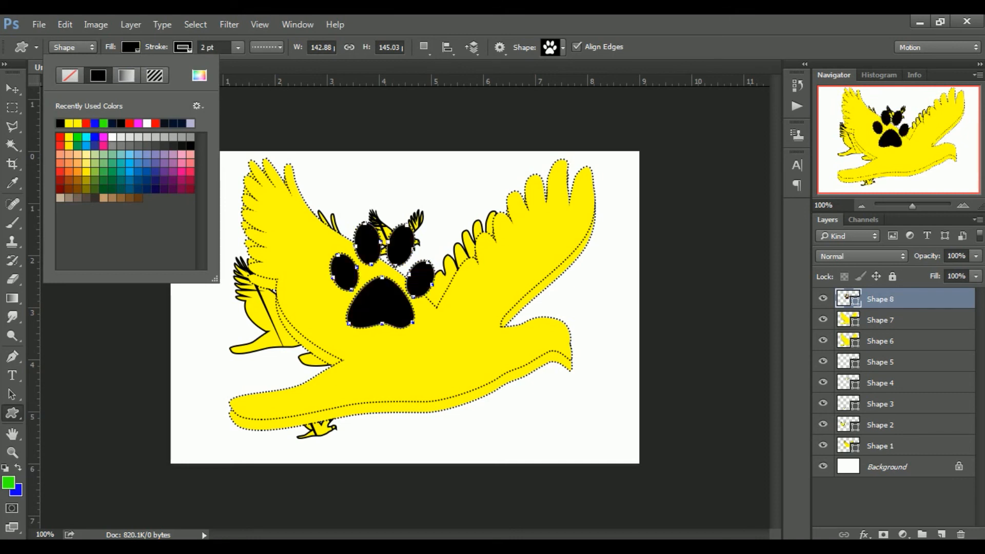
{"action": "left_click", "coordinate": [420, 23]}
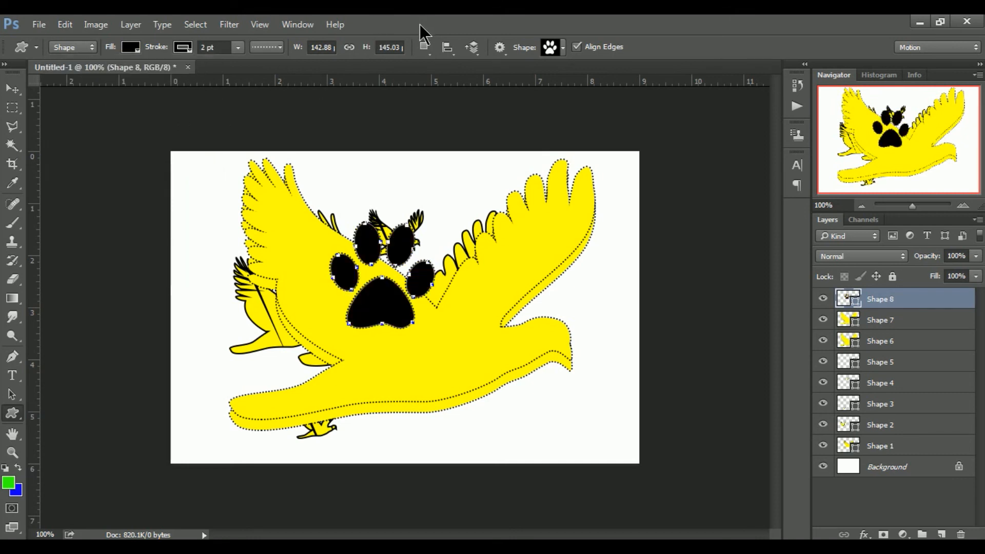
Try several animal, paw and arrow presets from the custom shape library, and settle on the thin right-pointing arrow.
{"action": "left_click", "coordinate": [559, 49]}
{"action": "left_click_drag", "start_coordinate": [614, 85], "coordinate": [614, 79]}
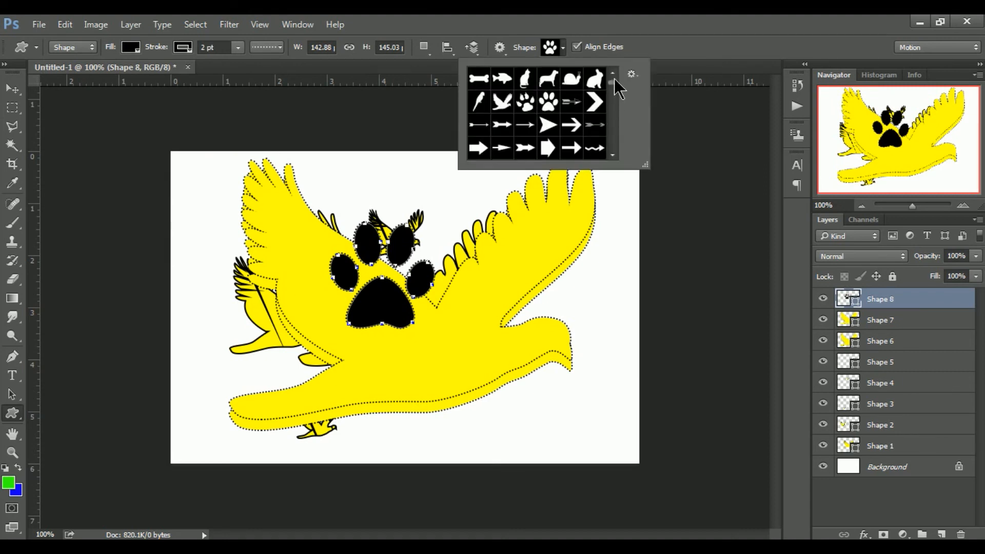
{"action": "left_click", "coordinate": [548, 78]}
{"action": "left_click", "coordinate": [524, 101]}
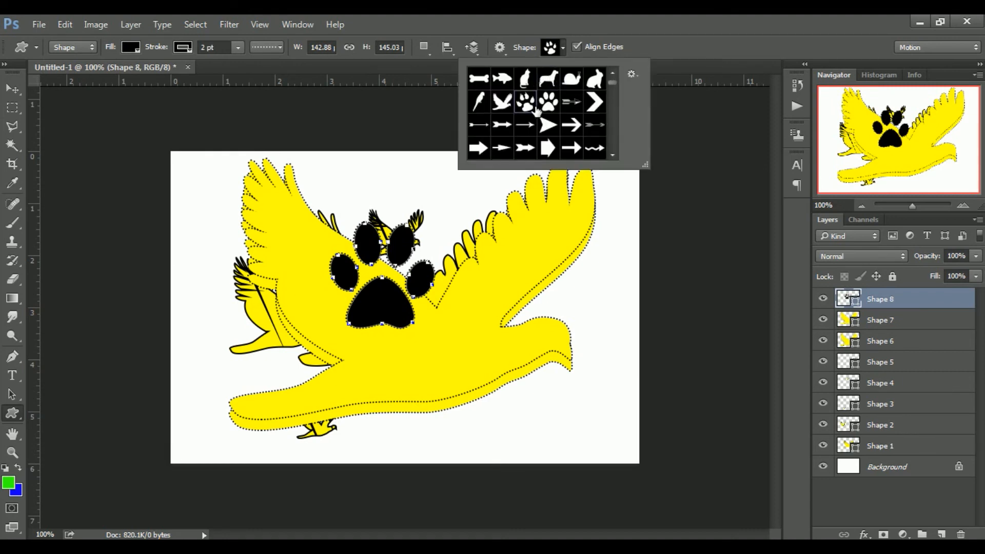
{"action": "left_click", "coordinate": [504, 80]}
{"action": "left_click", "coordinate": [483, 82]}
{"action": "left_click", "coordinate": [575, 104]}
{"action": "left_click", "coordinate": [599, 105]}
{"action": "left_click", "coordinate": [572, 126]}
{"action": "left_click", "coordinate": [526, 125]}
Look through the remaining custom shapes down to the end of the library, and switch to the Move tool.
{"action": "left_click_drag", "start_coordinate": [615, 81], "coordinate": [614, 149]}
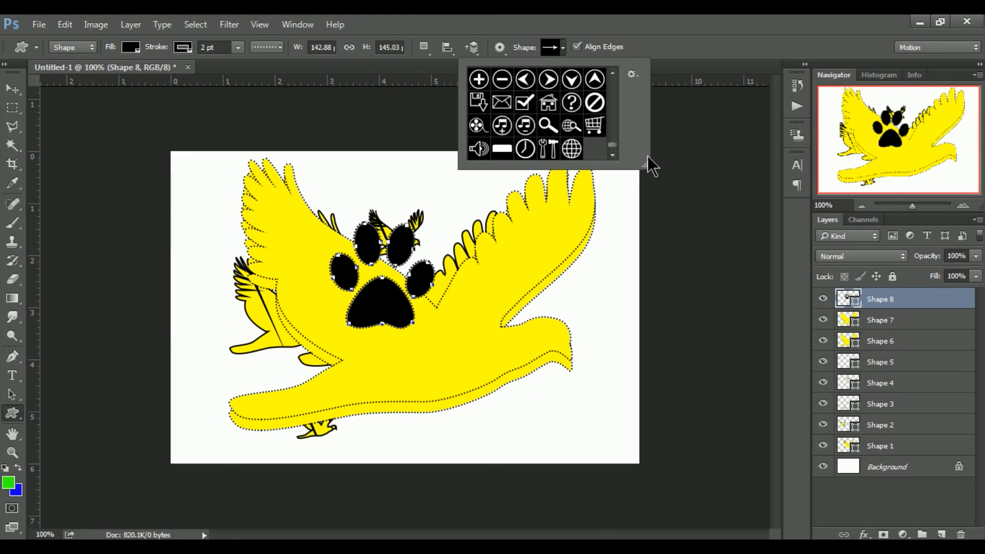
{"action": "left_click_drag", "start_coordinate": [614, 146], "coordinate": [613, 129]}
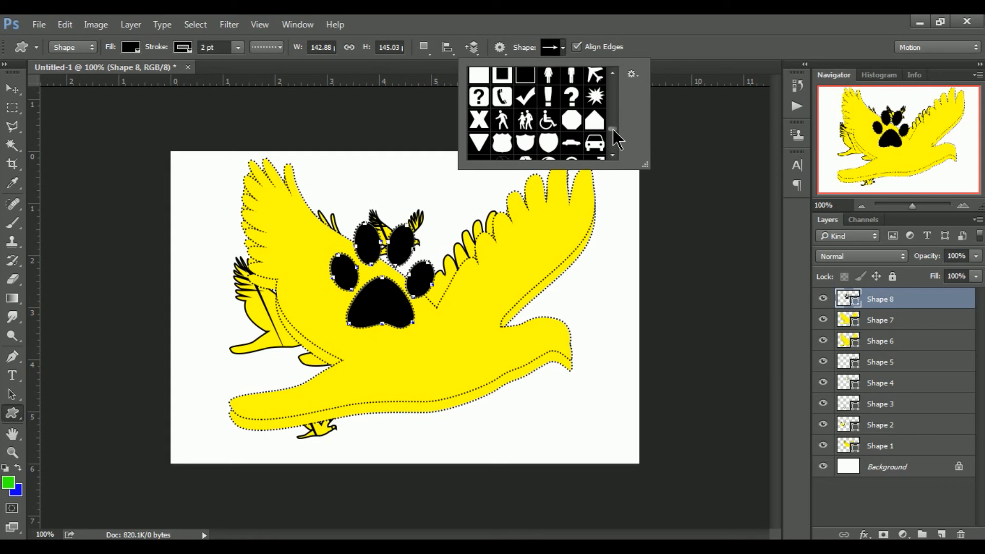
{"action": "left_click_drag", "start_coordinate": [613, 129], "coordinate": [621, 159]}
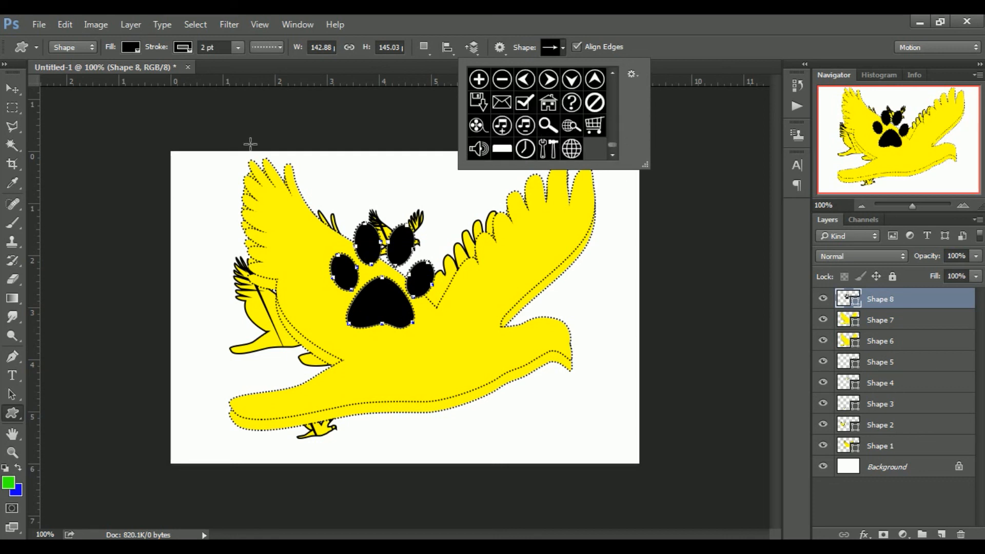
{"action": "left_click", "coordinate": [12, 89]}
{"action": "left_click", "coordinate": [12, 89]}
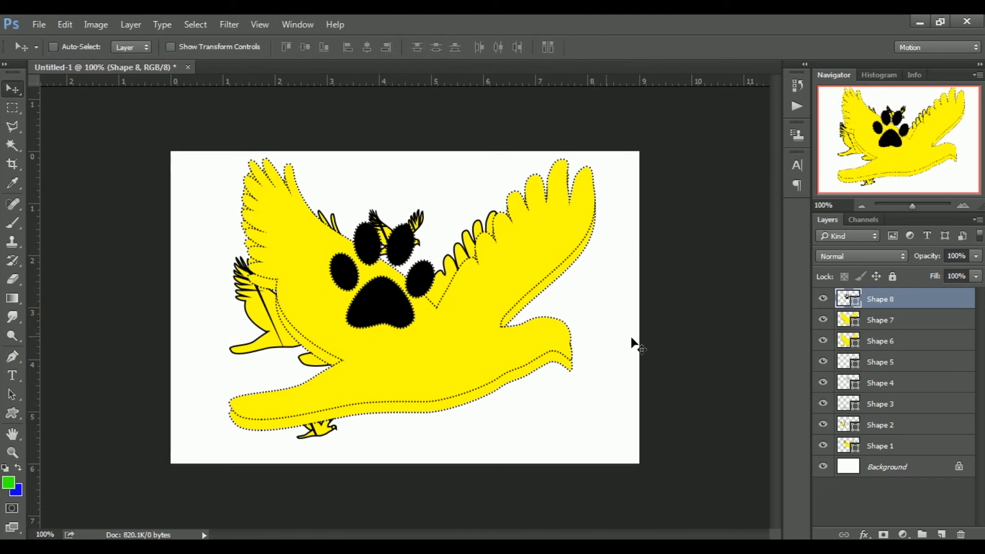